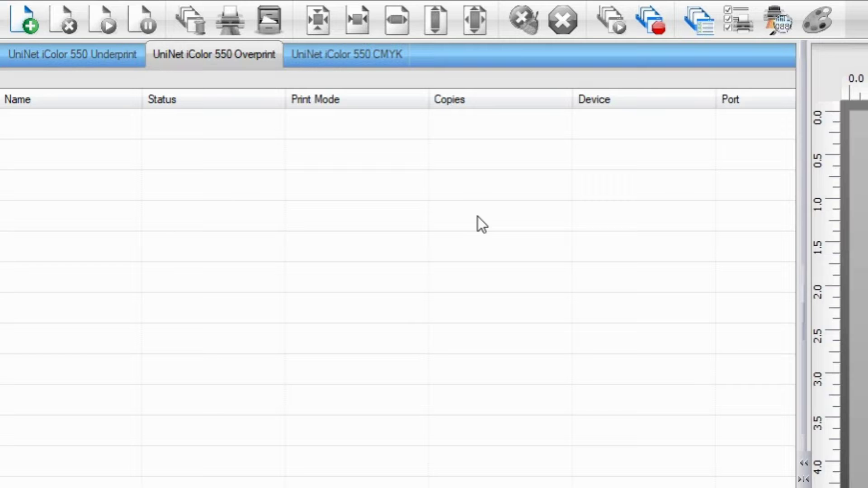
Step: Examine the print modes offered in the UniNet iColor 550 CMYK, Overprint and Underprint queues
{"action": "left_click", "coordinate": [351, 53]}
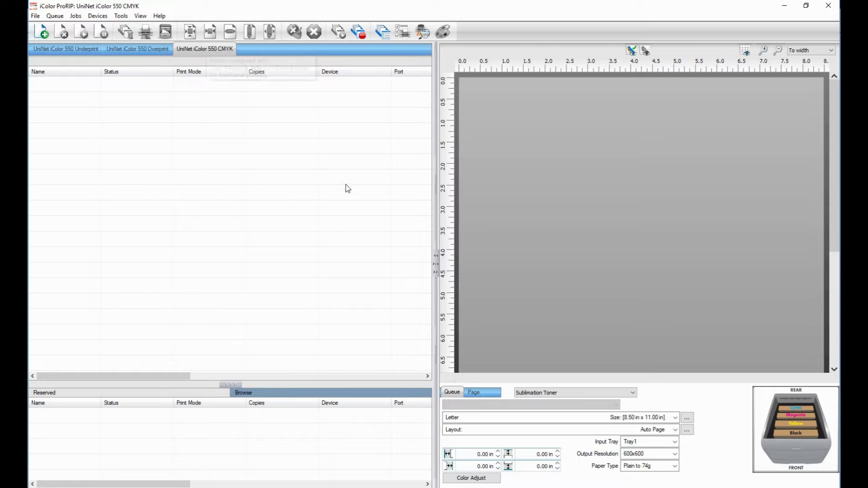
{"action": "left_click", "coordinate": [629, 393]}
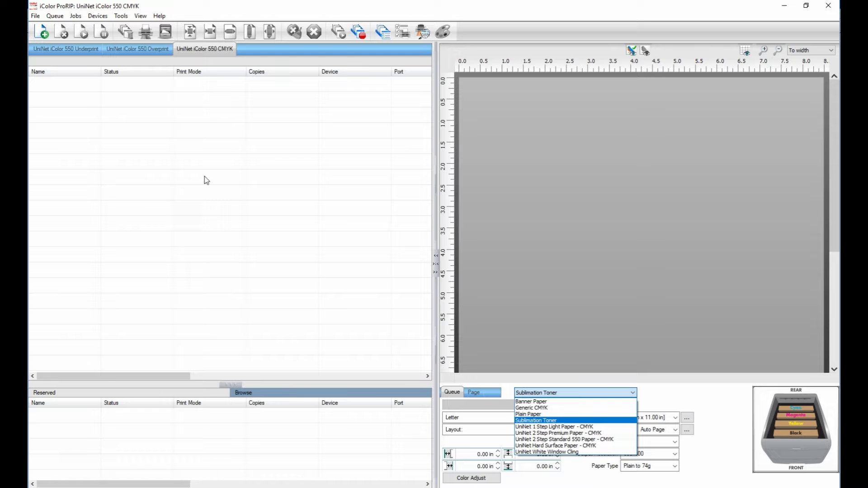
{"action": "left_click", "coordinate": [148, 53]}
{"action": "left_click", "coordinate": [147, 50]}
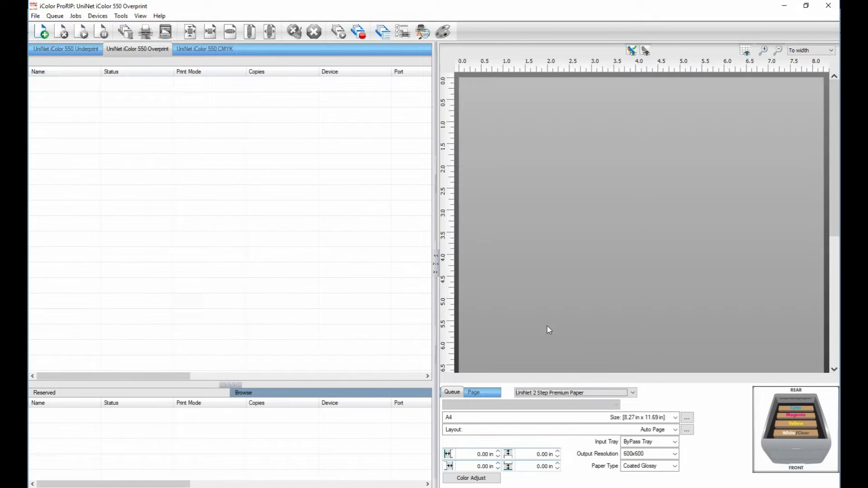
{"action": "left_click", "coordinate": [633, 393]}
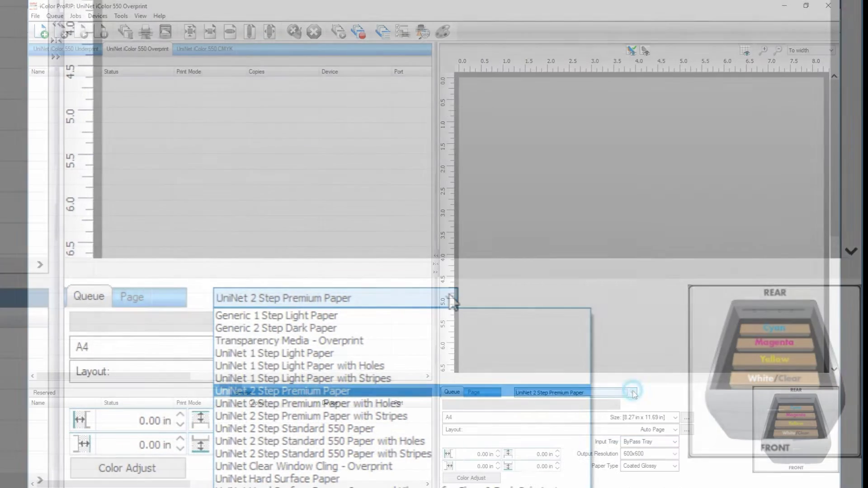
{"action": "left_click", "coordinate": [449, 295]}
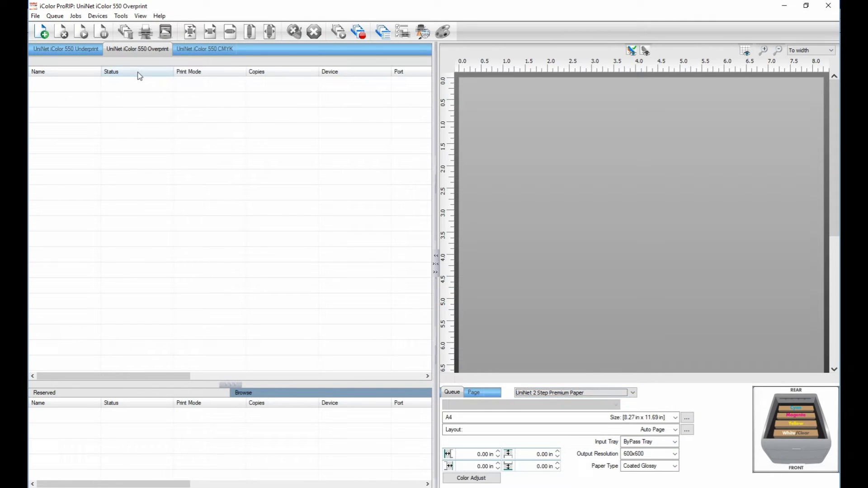
{"action": "left_click", "coordinate": [79, 50]}
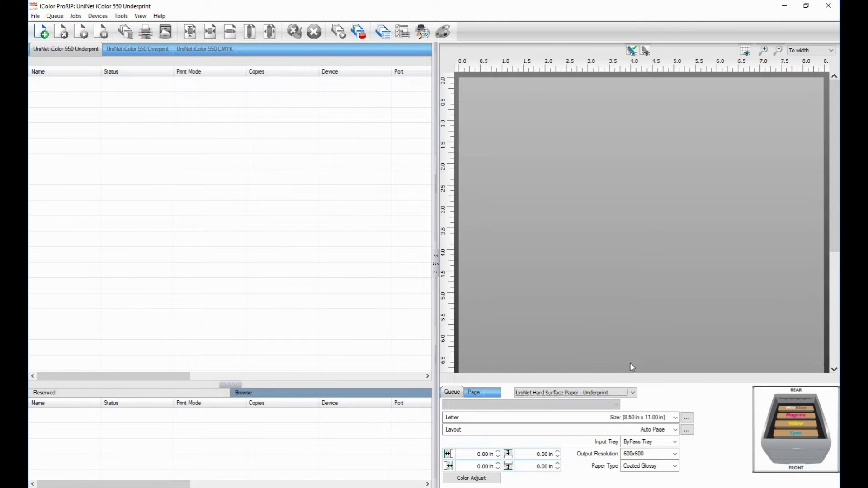
{"action": "left_click", "coordinate": [633, 392]}
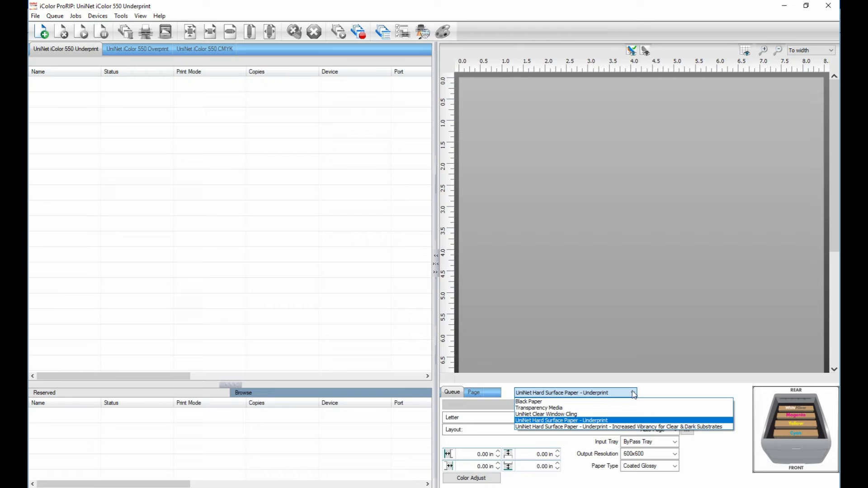
{"action": "left_click", "coordinate": [633, 392]}
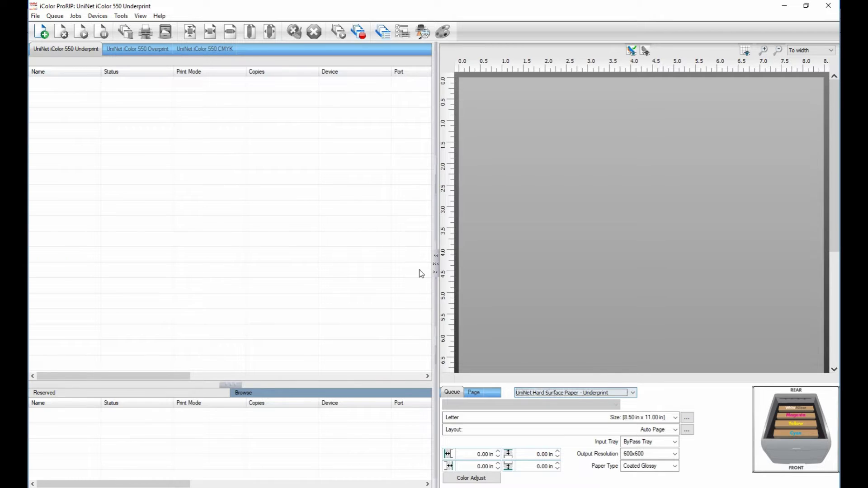
Step: Make the UniNet iColor 550 Overprint queue active and set its print mode to UniNet 2 Step Standard 550 Paper
{"action": "left_click", "coordinate": [147, 50]}
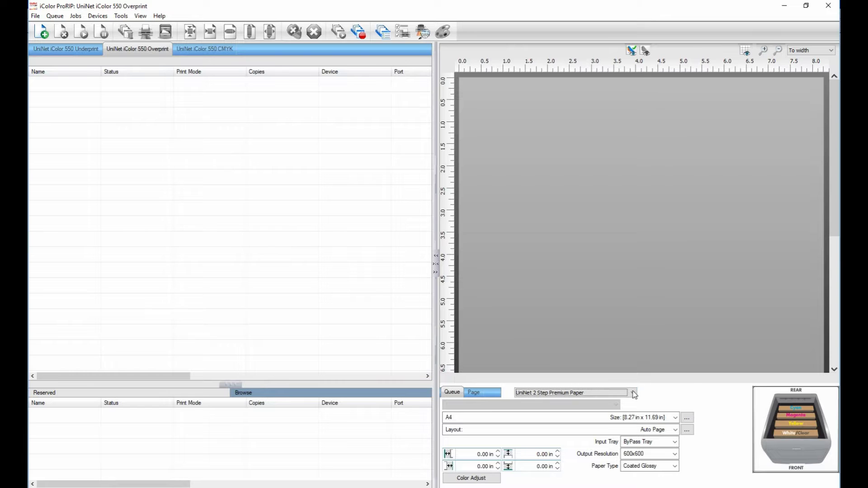
{"action": "left_click", "coordinate": [634, 393]}
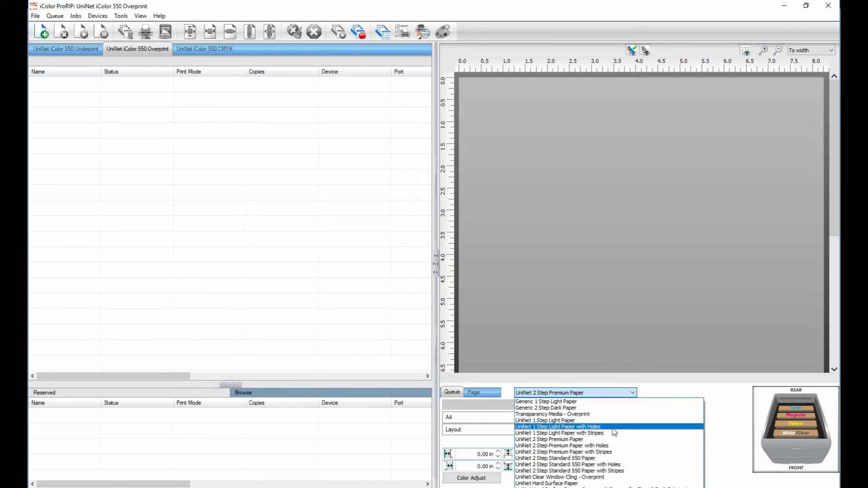
{"action": "left_click", "coordinate": [608, 440]}
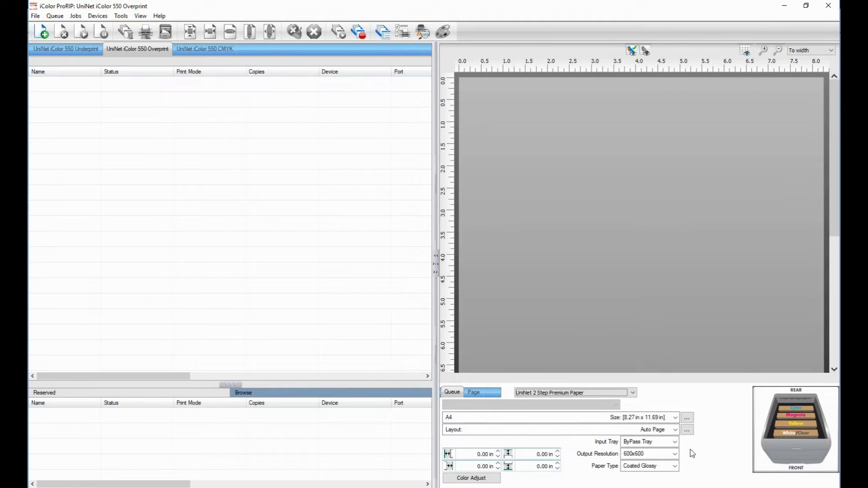
{"action": "left_click", "coordinate": [633, 392]}
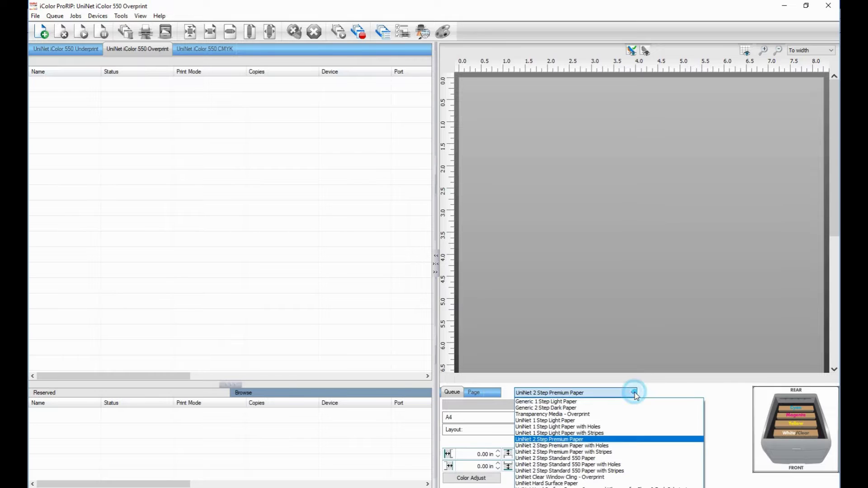
{"action": "left_click", "coordinate": [615, 459]}
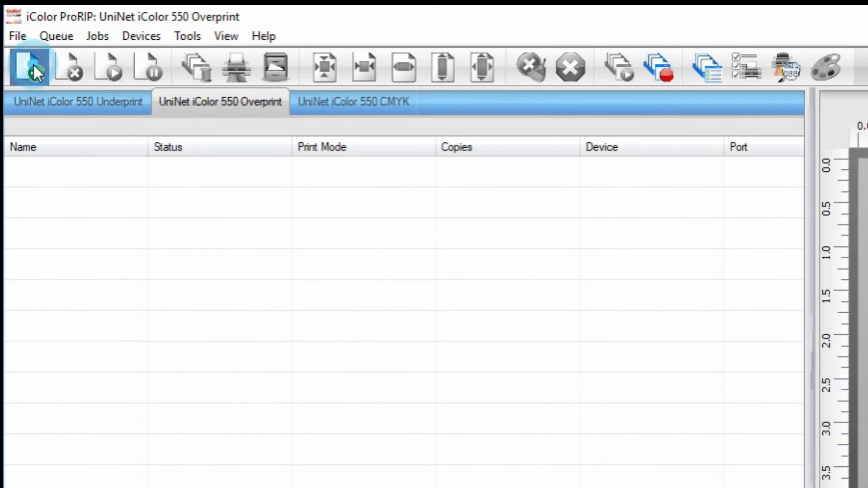
Step: Import Carnival_iColor_A4 into the Overprint queue and keep the job's Mirror setting enabled
{"action": "left_click", "coordinate": [29, 67]}
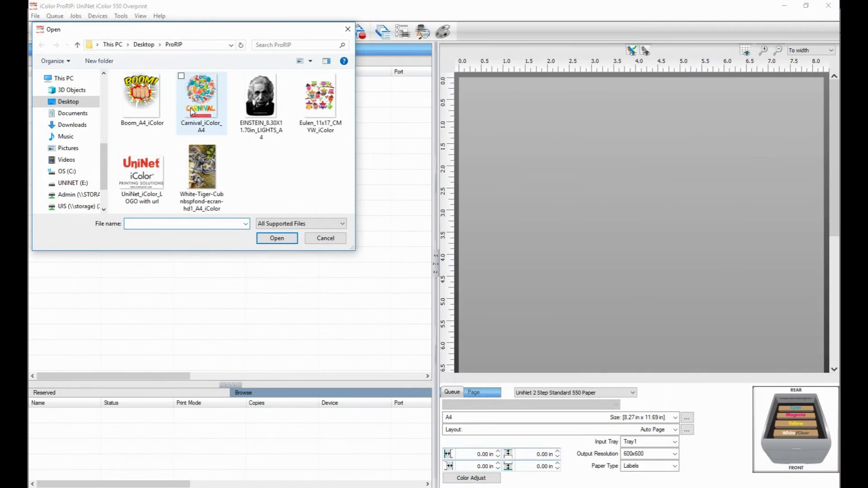
{"action": "double_click", "coordinate": [197, 111]}
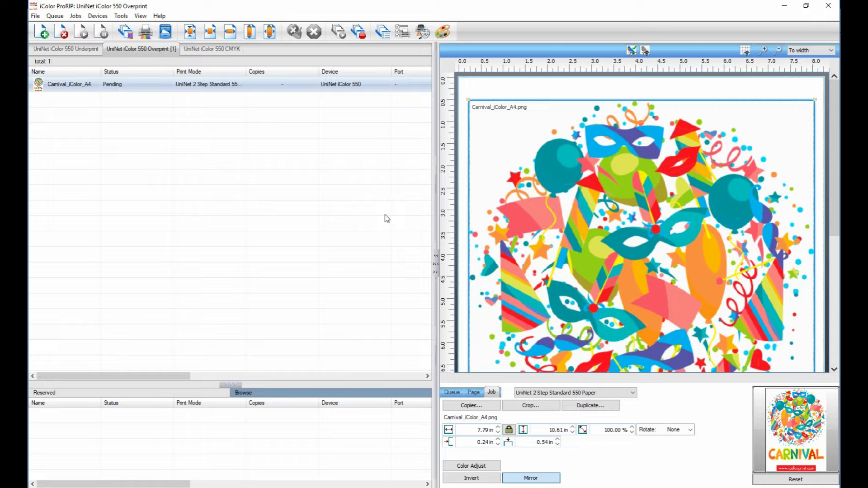
{"action": "left_click", "coordinate": [522, 478]}
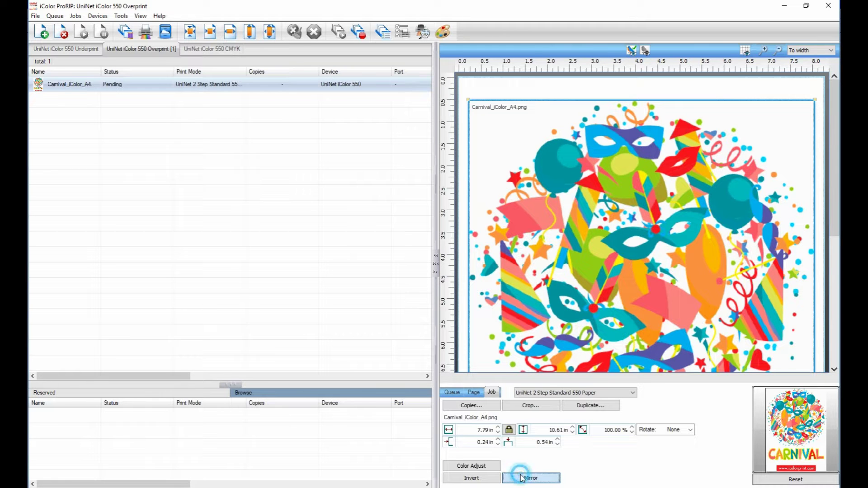
{"action": "left_click", "coordinate": [522, 478]}
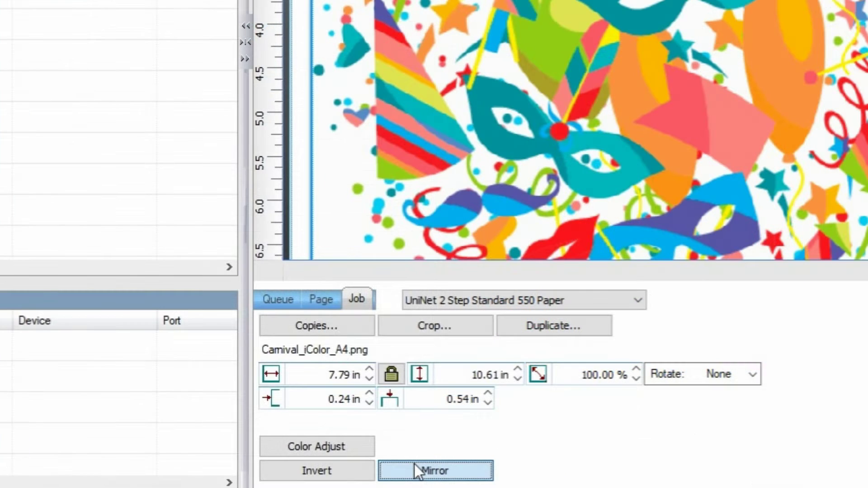
Step: Review the page and queue settings, and try raising the page's copy count before returning it to 1
{"action": "left_click", "coordinate": [329, 296]}
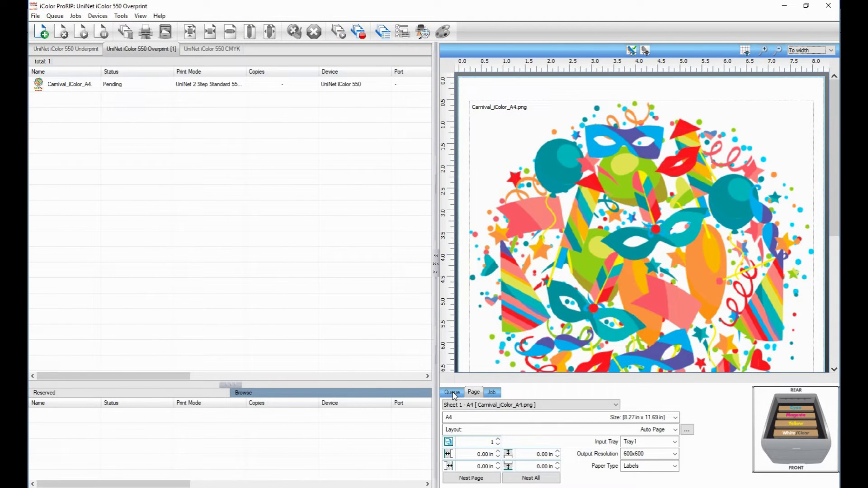
{"action": "left_click", "coordinate": [453, 392]}
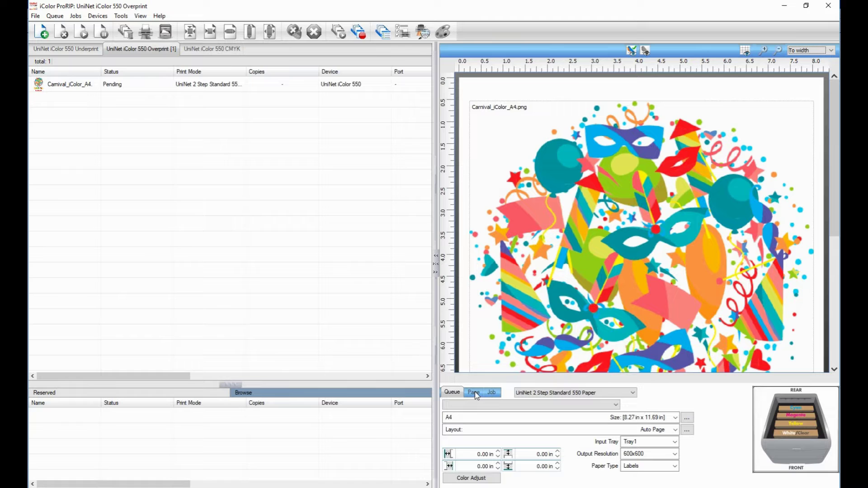
{"action": "left_click", "coordinate": [474, 393]}
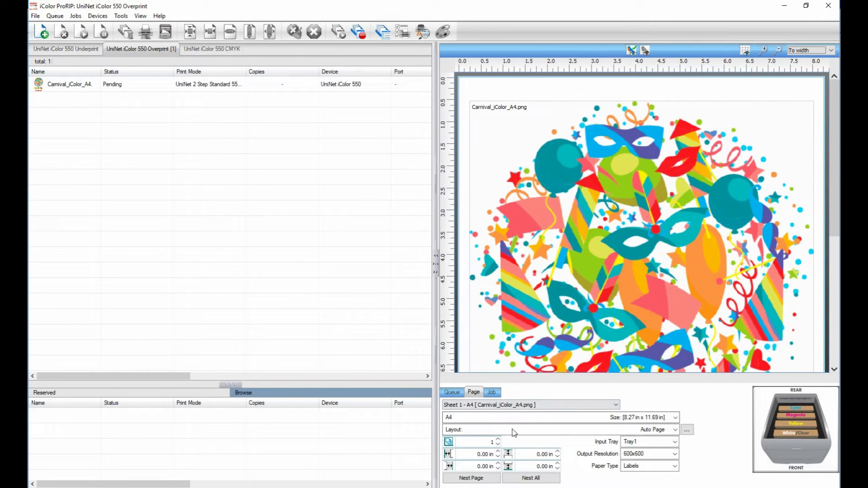
{"action": "left_click", "coordinate": [497, 440]}
{"action": "left_click", "coordinate": [498, 440]}
{"action": "left_click", "coordinate": [497, 447]}
Step: Scale the Carnival artwork proportionally down to about 5.43 by 7.40 in and centre it on the page
{"action": "left_click", "coordinate": [614, 261]}
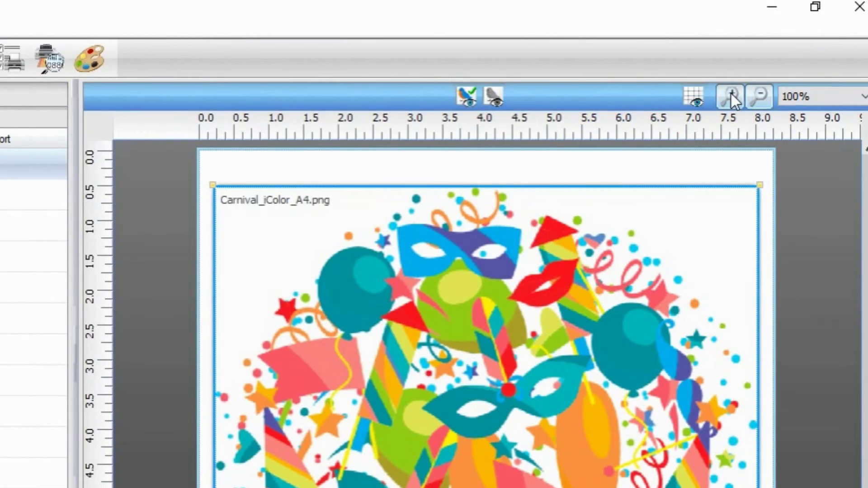
{"action": "left_click", "coordinate": [731, 94]}
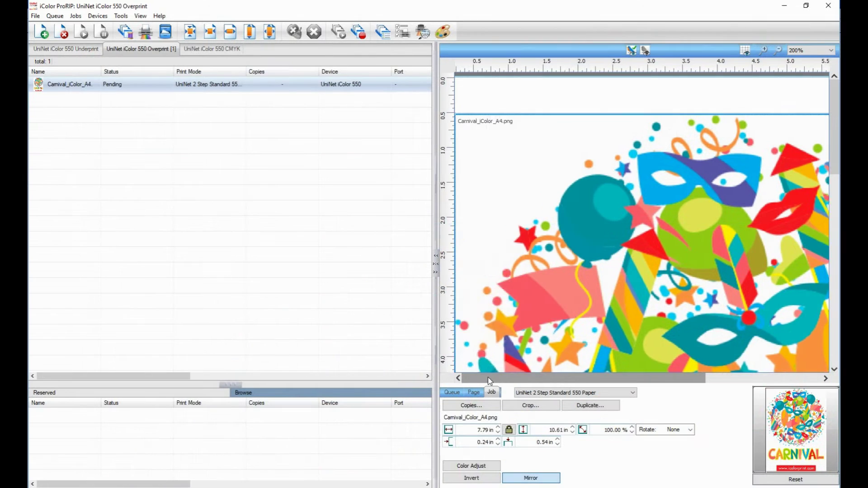
{"action": "mouse_move", "coordinate": [488, 377]}
{"action": "left_mouse_down"}
{"action": "mouse_move", "coordinate": [562, 377]}
{"action": "mouse_move", "coordinate": [489, 377]}
{"action": "left_mouse_up"}
{"action": "left_click", "coordinate": [778, 51]}
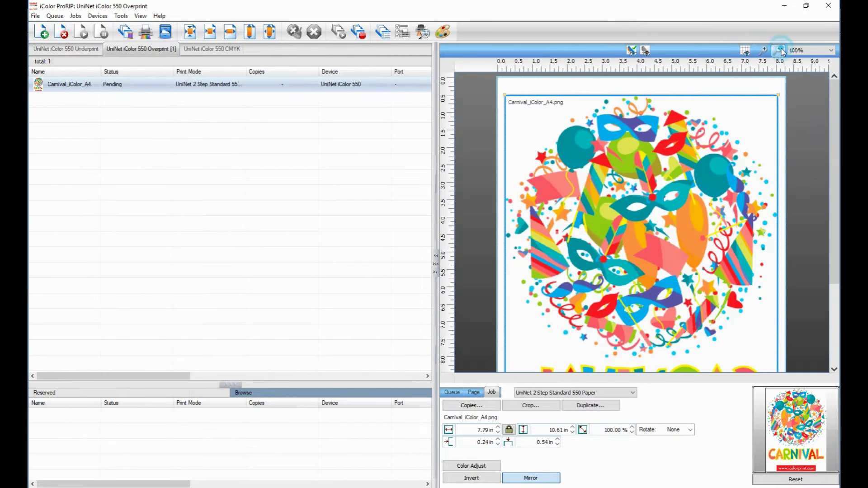
{"action": "left_click", "coordinate": [778, 51]}
{"action": "left_click", "coordinate": [314, 252]}
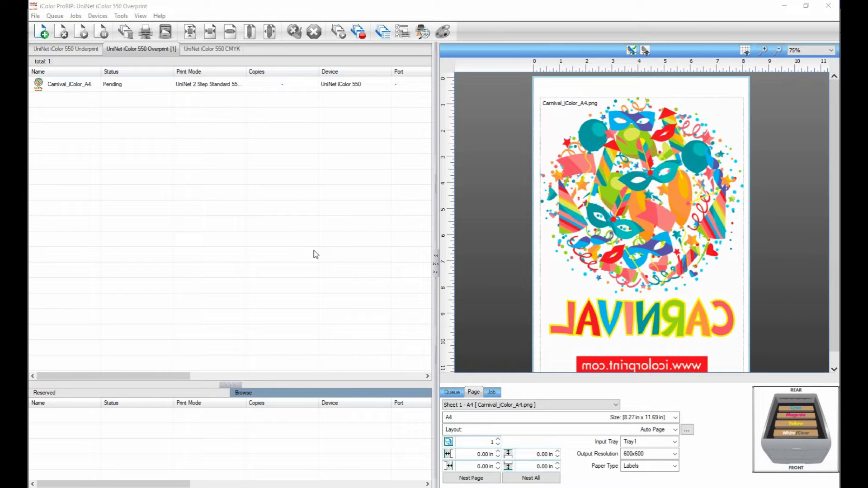
{"action": "left_click", "coordinate": [497, 392]}
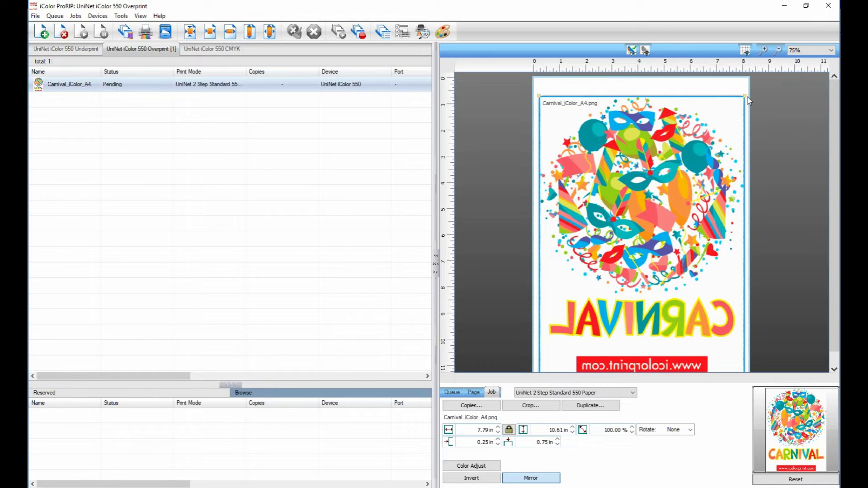
{"action": "left_click_drag", "start_coordinate": [745, 97], "coordinate": [660, 165]}
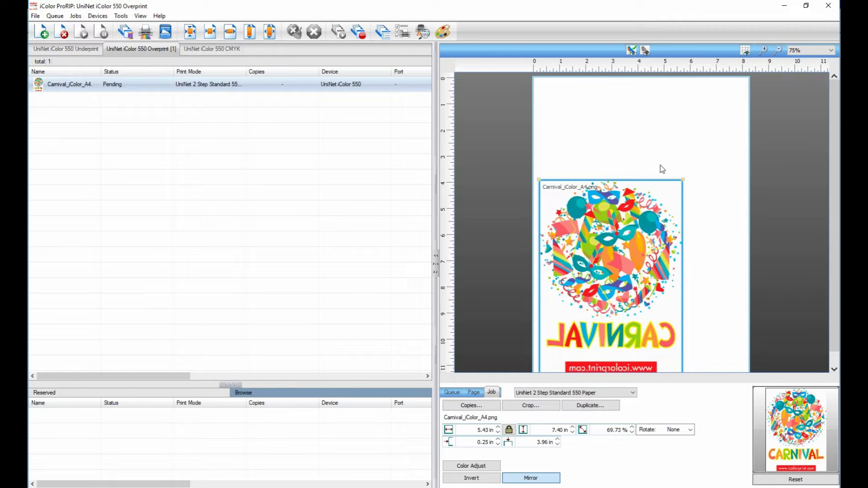
{"action": "left_click_drag", "start_coordinate": [625, 235], "coordinate": [658, 171]}
{"action": "left_click", "coordinate": [191, 31]}
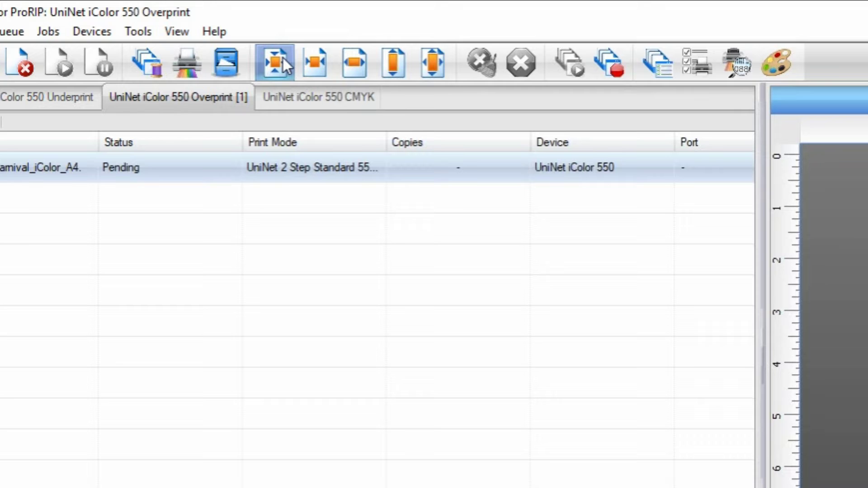
{"action": "left_click", "coordinate": [311, 60]}
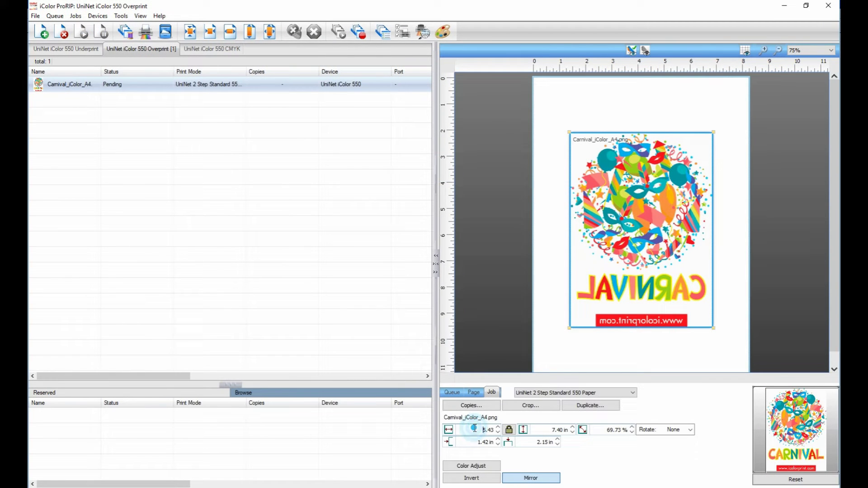
{"action": "left_click", "coordinate": [480, 429]}
{"action": "left_click", "coordinate": [510, 430]}
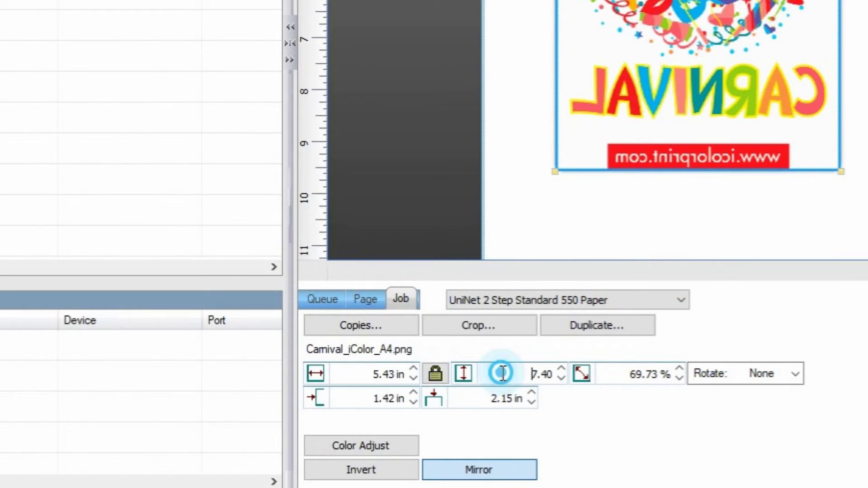
{"action": "left_click", "coordinate": [364, 371]}
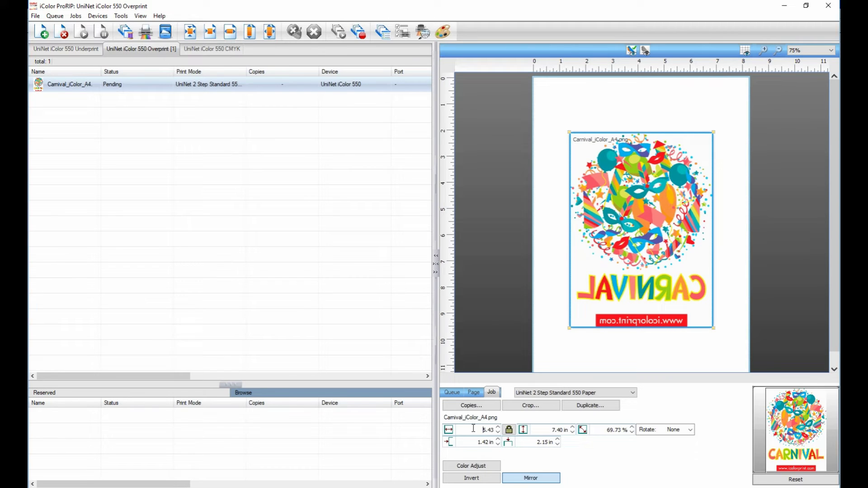
Step: Rotate the Carnival artwork by 90 and move it inside the page, about 0.51 in from the left and 2.13 in from the top
{"action": "left_click", "coordinate": [691, 430]}
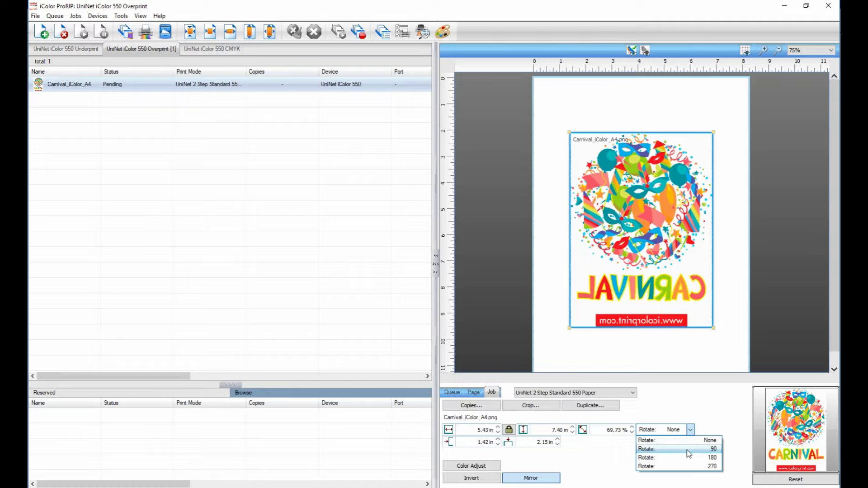
{"action": "left_click", "coordinate": [689, 449]}
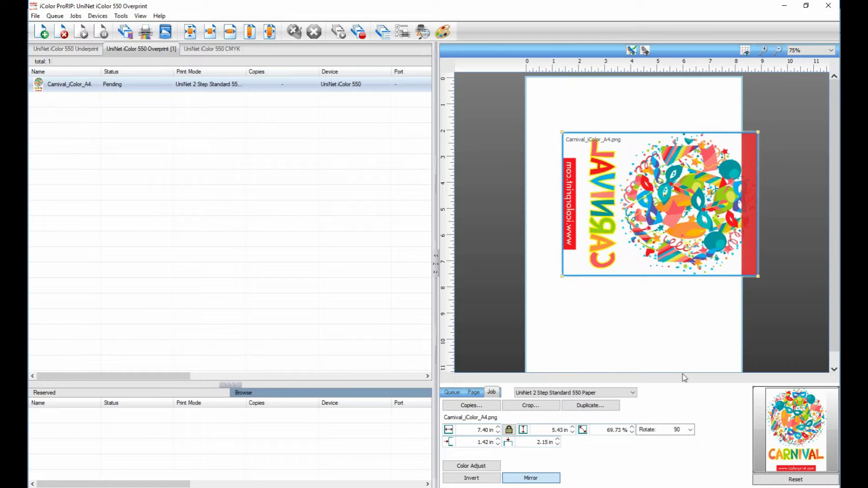
{"action": "left_click_drag", "start_coordinate": [667, 198], "coordinate": [641, 195]}
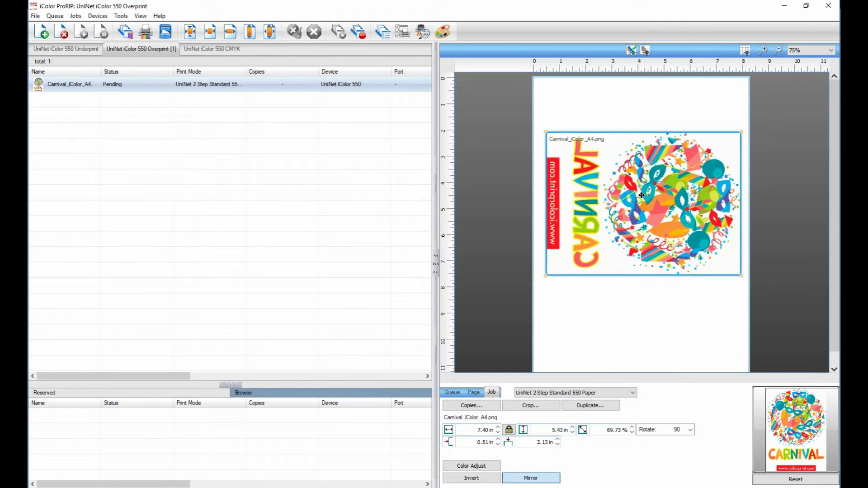
Step: Set the Carnival job's coverage to 250% and its choke to 2 Minimum in its color adjustments
{"action": "left_click", "coordinate": [479, 466]}
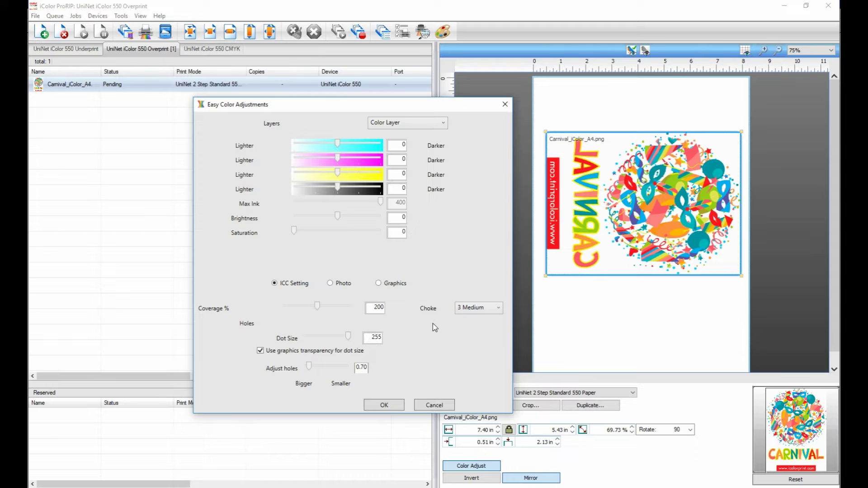
{"action": "left_click", "coordinate": [372, 307]}
{"action": "double_click", "coordinate": [371, 308]}
{"action": "type", "text": "250"}
{"action": "left_click", "coordinate": [461, 310]}
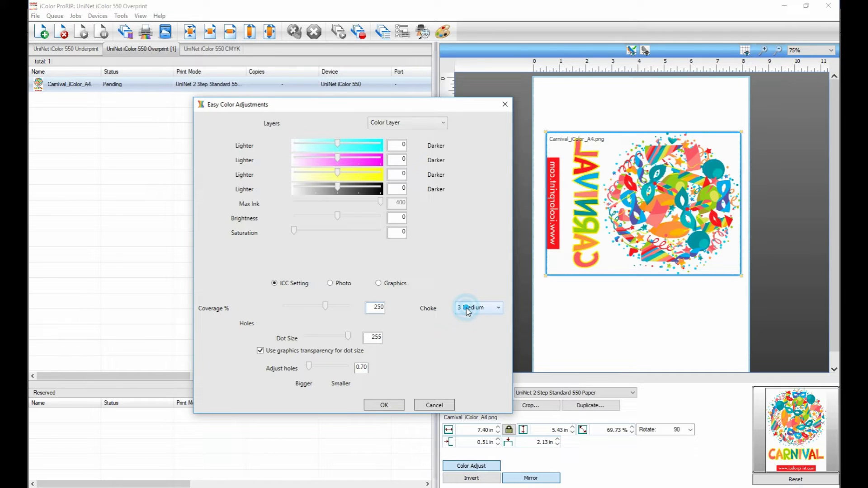
{"action": "left_click", "coordinate": [498, 321]}
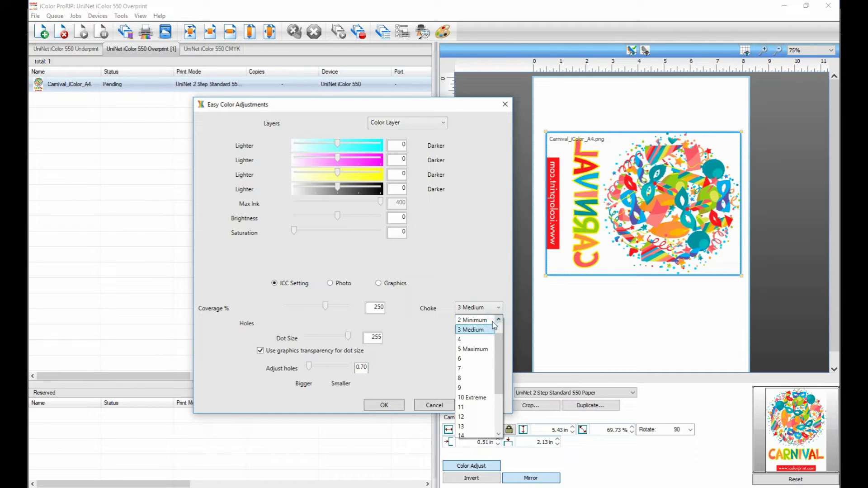
{"action": "left_click", "coordinate": [474, 321]}
{"action": "left_click", "coordinate": [377, 406]}
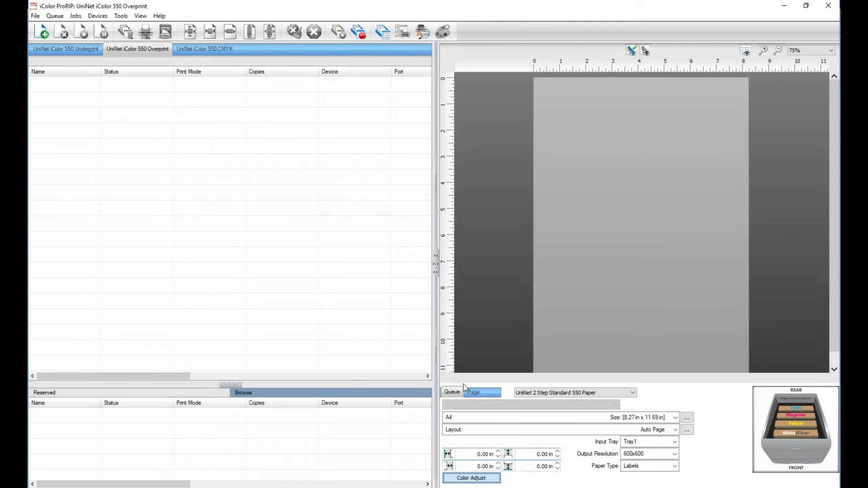
Step: Set the Overprint queue's print mode to UniNet 2 Step Standard 550 Paper with Stripes and import Carnival_iColor_A4
{"action": "left_click", "coordinate": [626, 393]}
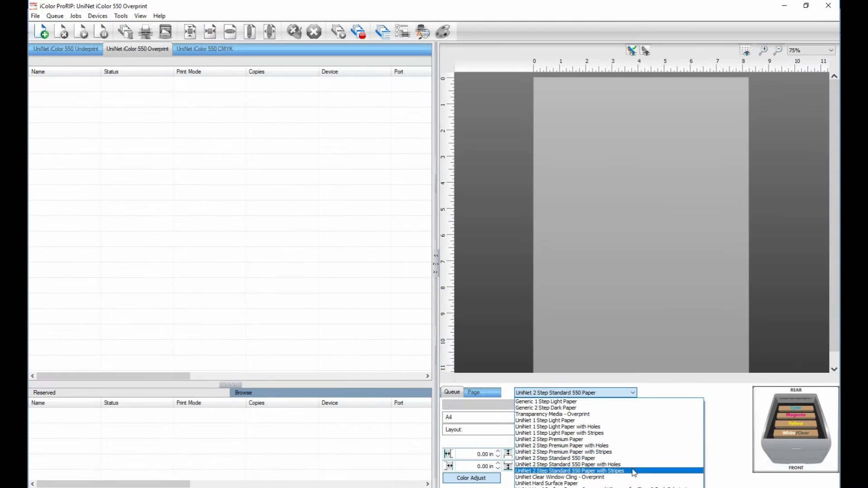
{"action": "left_click", "coordinate": [634, 471]}
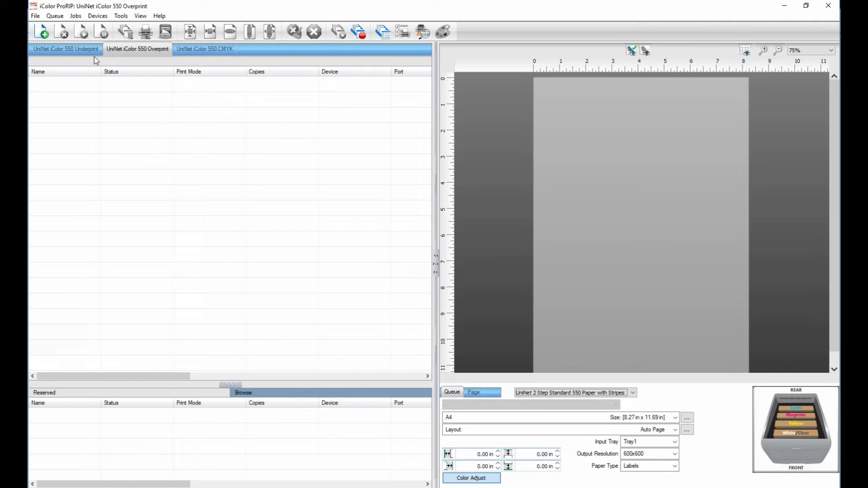
{"action": "left_click", "coordinate": [42, 32]}
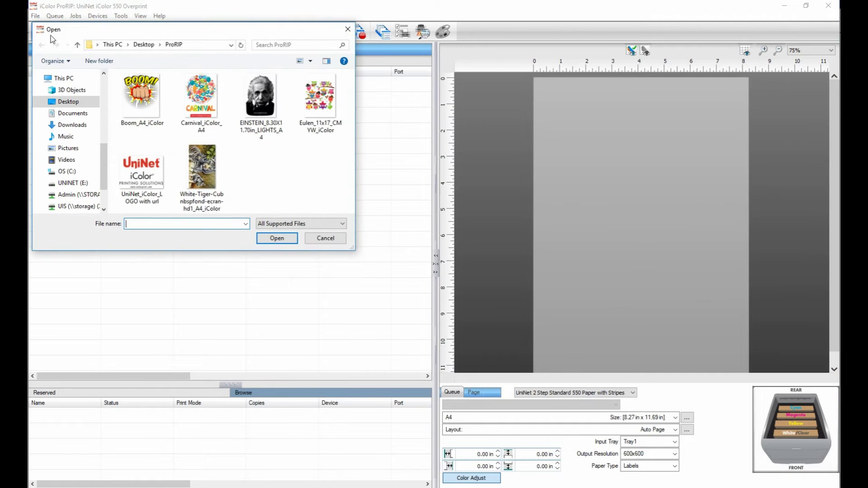
{"action": "left_click", "coordinate": [202, 112]}
{"action": "double_click", "coordinate": [202, 112]}
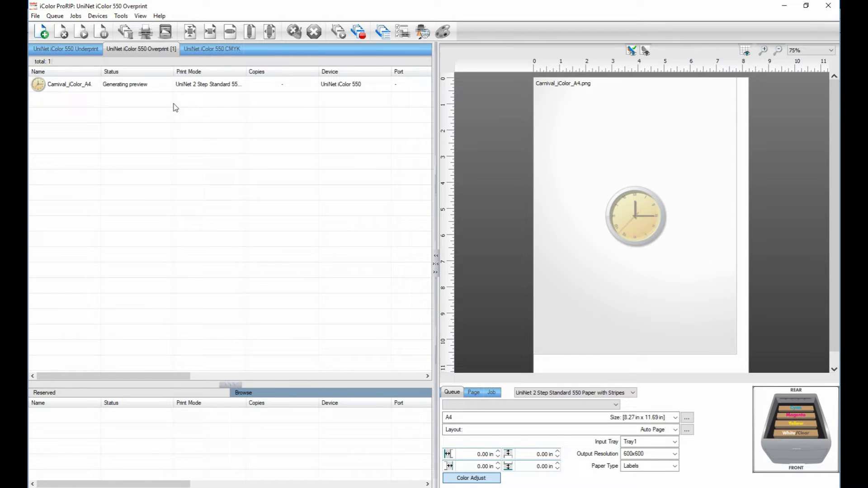
Step: Centre the Carnival artwork on the page and inspect its rendered preview closely at 200% or more
{"action": "left_click", "coordinate": [205, 85]}
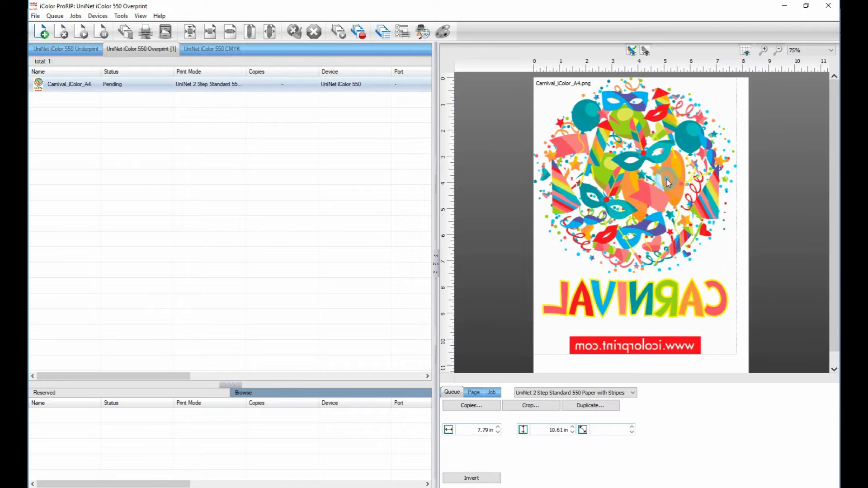
{"action": "left_click", "coordinate": [190, 32]}
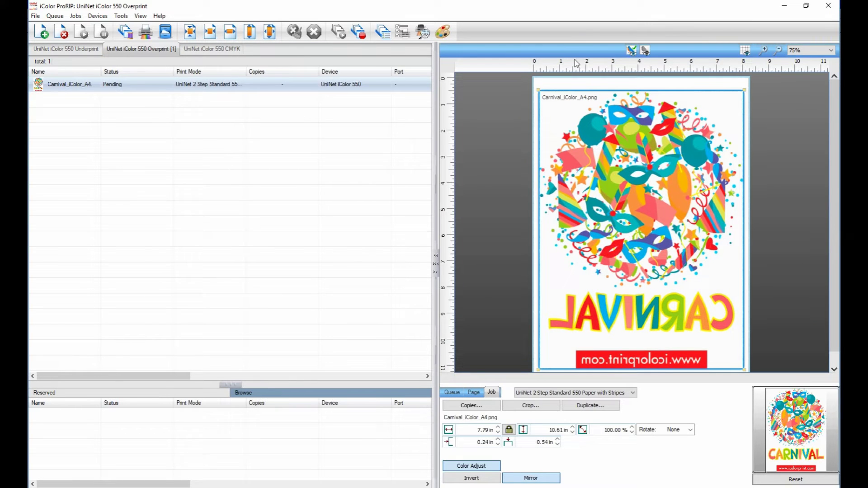
{"action": "left_click", "coordinate": [632, 51]}
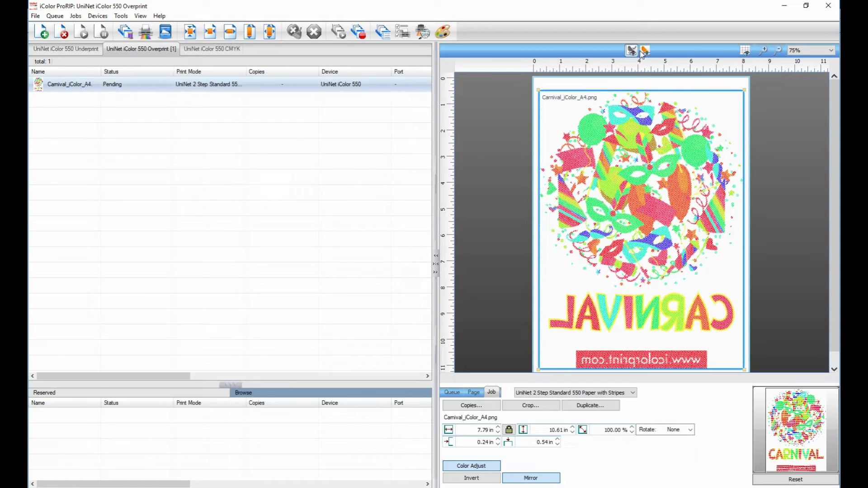
{"action": "left_click", "coordinate": [762, 51]}
{"action": "left_click", "coordinate": [762, 50]}
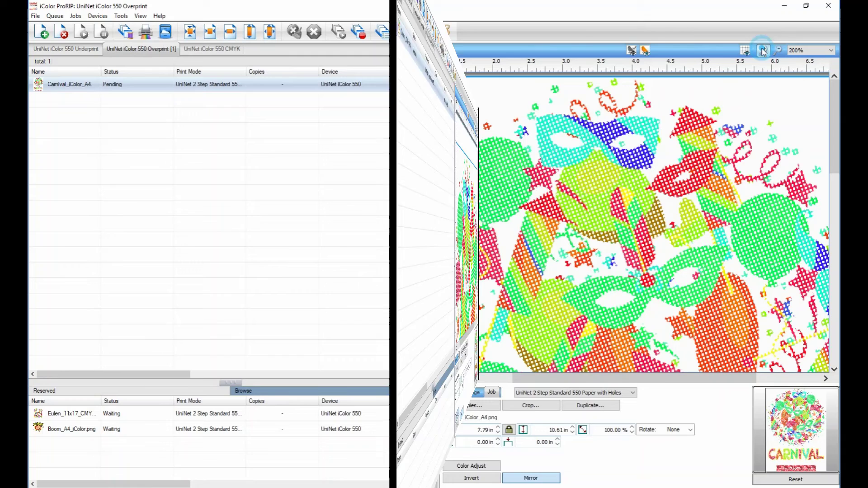
{"action": "left_click", "coordinate": [763, 50]}
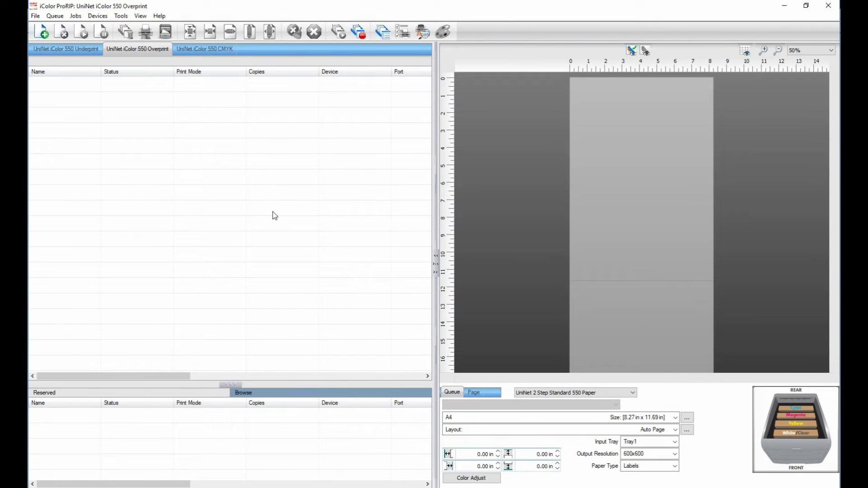
Step: Import UniNet_iColor_LOGO with url and scale it proportionally down to about 2.56 by 1.89 in
{"action": "left_click", "coordinate": [42, 31]}
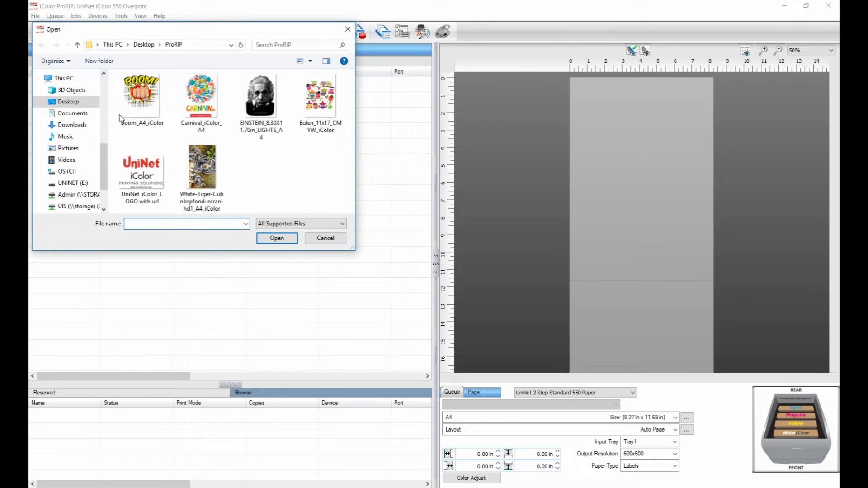
{"action": "double_click", "coordinate": [137, 181]}
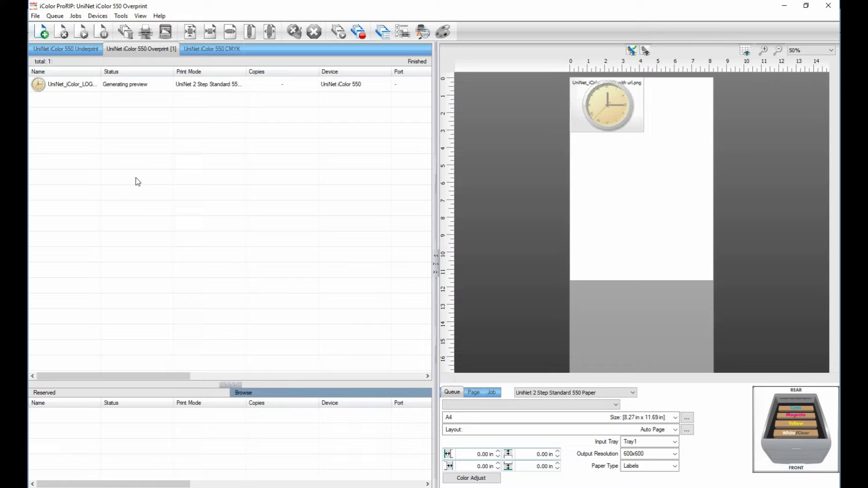
{"action": "left_click", "coordinate": [611, 117]}
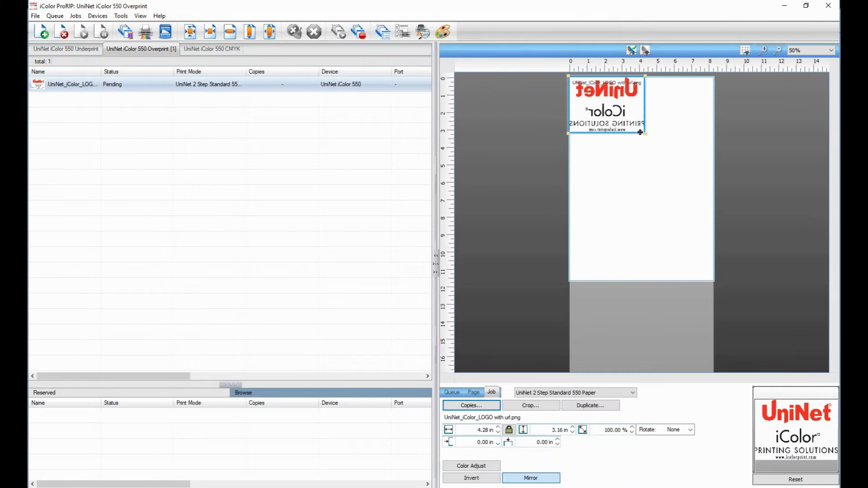
{"action": "left_click_drag", "start_coordinate": [644, 134], "coordinate": [612, 114]}
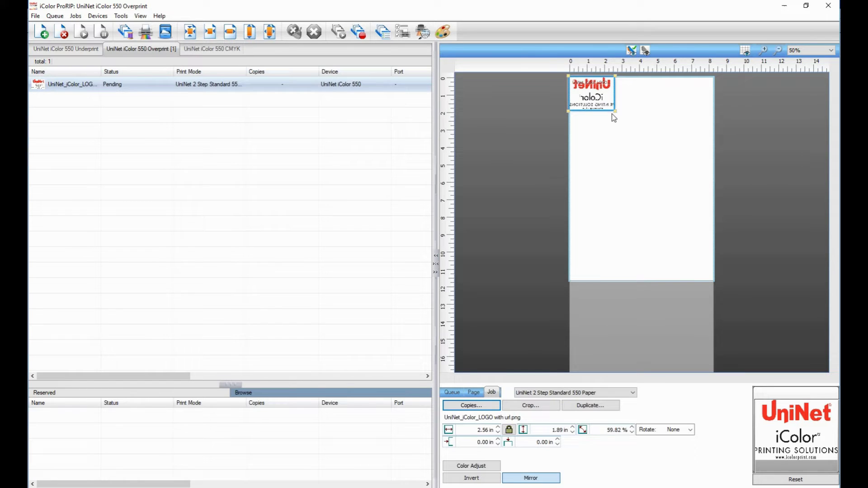
Step: Accept the logo's existing color adjustments and repeat the logo in three columns and several rows down the page
{"action": "left_click", "coordinate": [479, 467]}
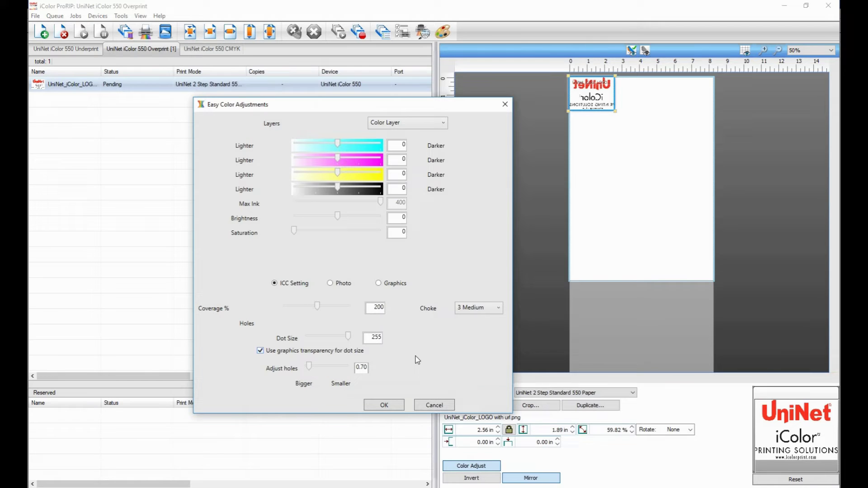
{"action": "left_click", "coordinate": [384, 405]}
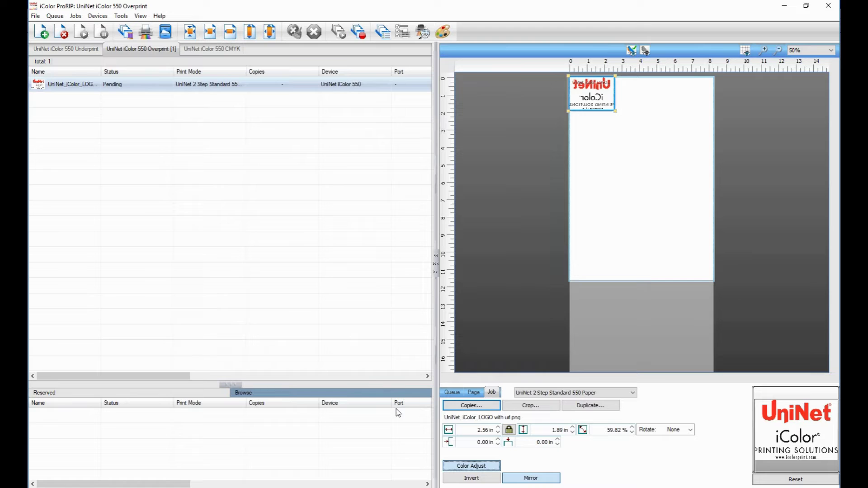
{"action": "left_click", "coordinate": [471, 405]}
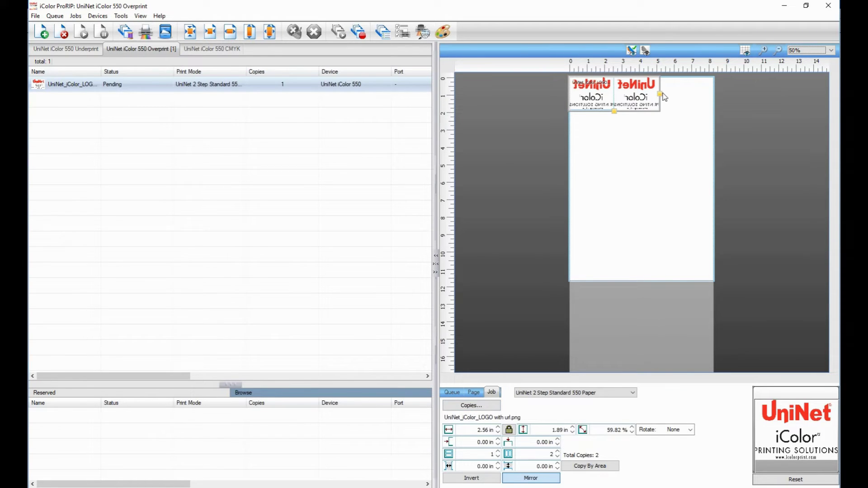
{"action": "left_click_drag", "start_coordinate": [660, 94], "coordinate": [689, 93]}
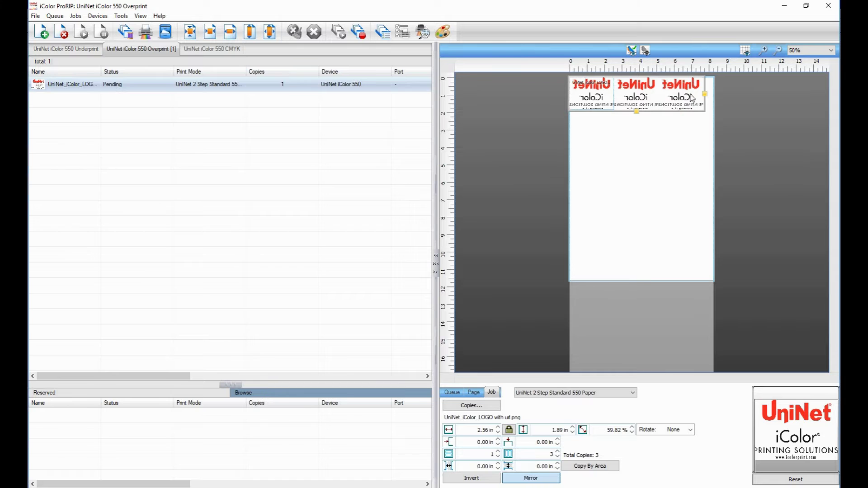
{"action": "left_click_drag", "start_coordinate": [636, 110], "coordinate": [643, 262]}
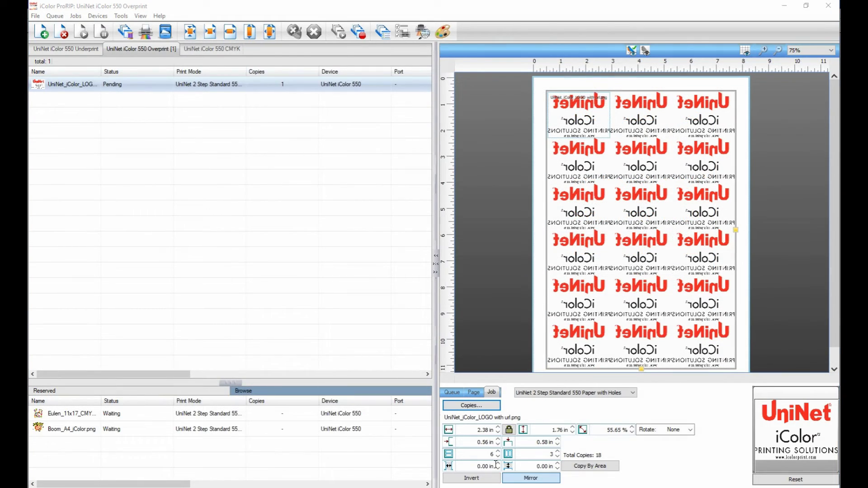
Step: Try a 0.25 in horizontal and vertical spacing between the logo copies, returning each to 0.00 in
{"action": "left_click", "coordinate": [497, 463]}
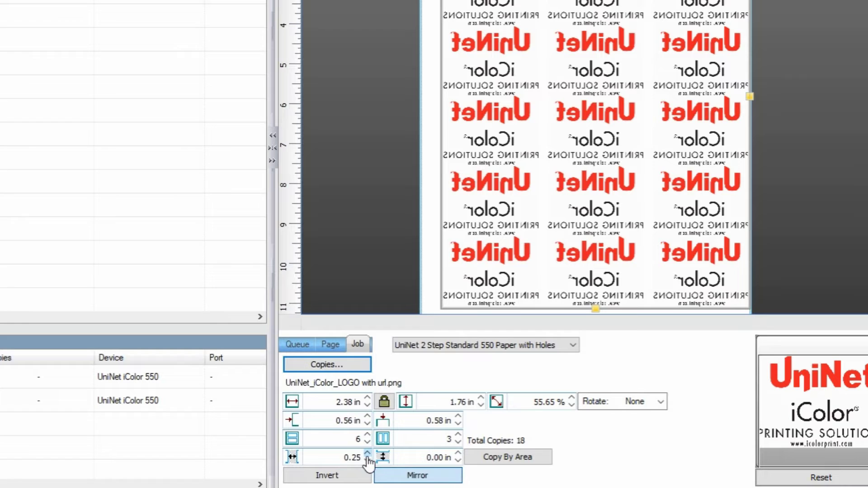
{"action": "left_click", "coordinate": [367, 461]}
{"action": "left_click", "coordinate": [458, 455]}
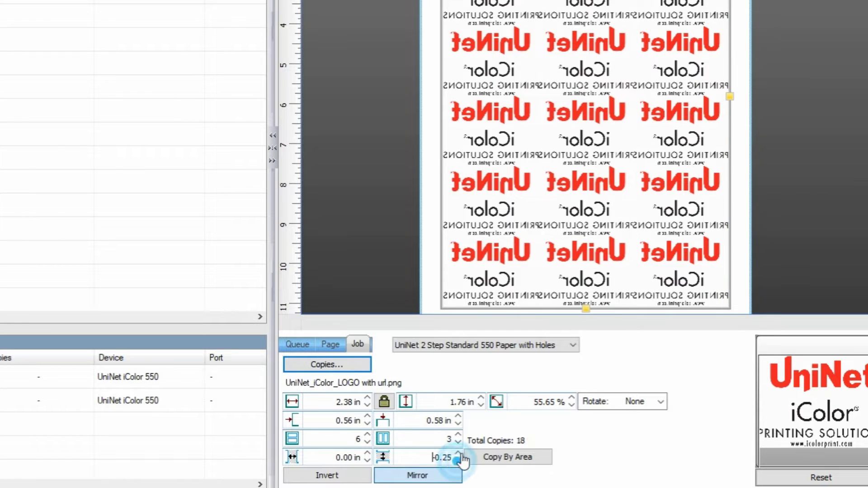
{"action": "left_click", "coordinate": [459, 461]}
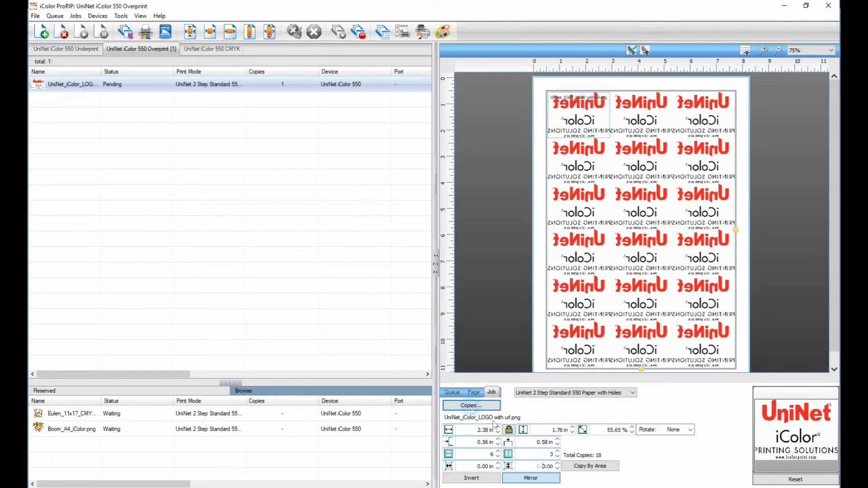
Step: Compare the step-and-repeat pattern styles and apply the one that shifts the logo columns alternately up and down
{"action": "left_click", "coordinate": [472, 406]}
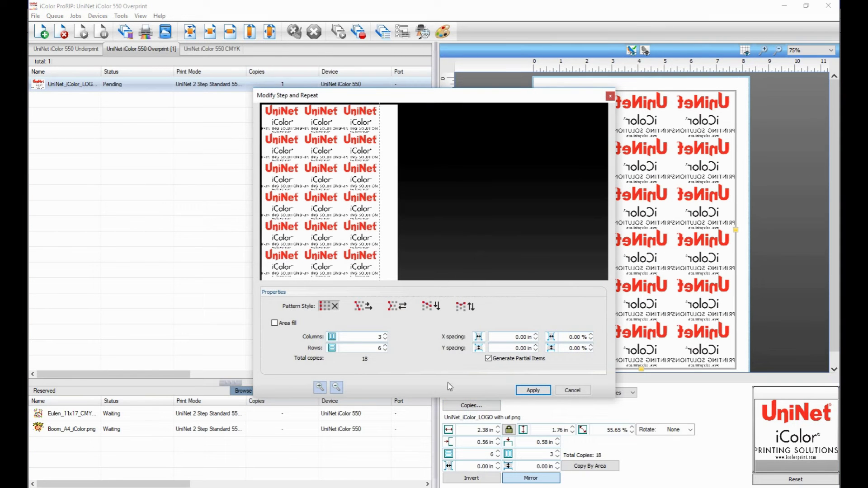
{"action": "left_click", "coordinate": [360, 307]}
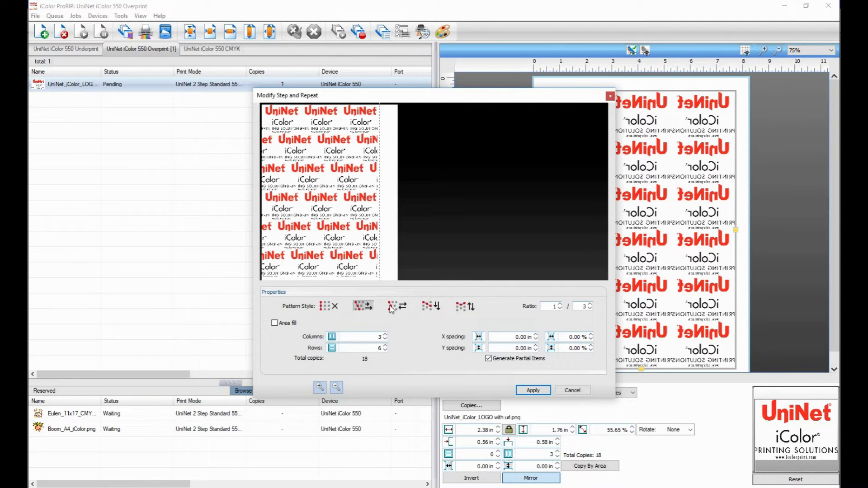
{"action": "left_click", "coordinate": [404, 308]}
{"action": "left_click", "coordinate": [465, 307]}
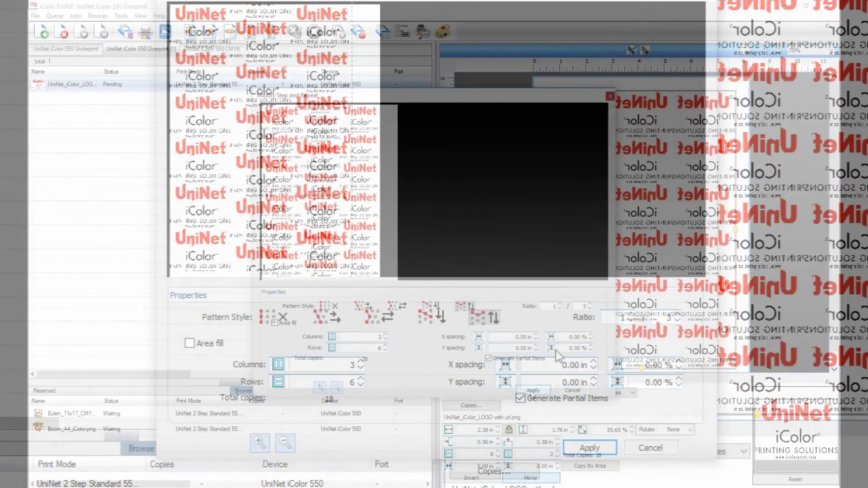
{"action": "left_click", "coordinate": [587, 449]}
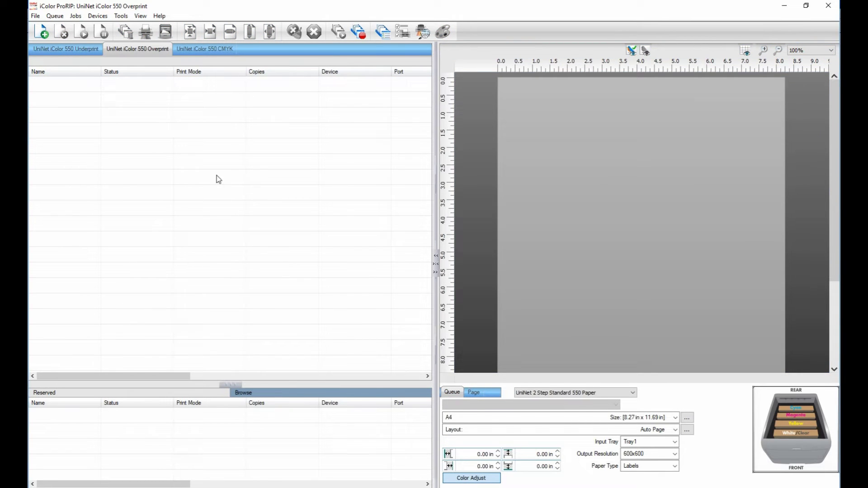
Step: Import UniNet_iColor_LOGO with url and crop it to the red UniNet wordmark, about 4.18 by 1.31 in
{"action": "left_click", "coordinate": [41, 33]}
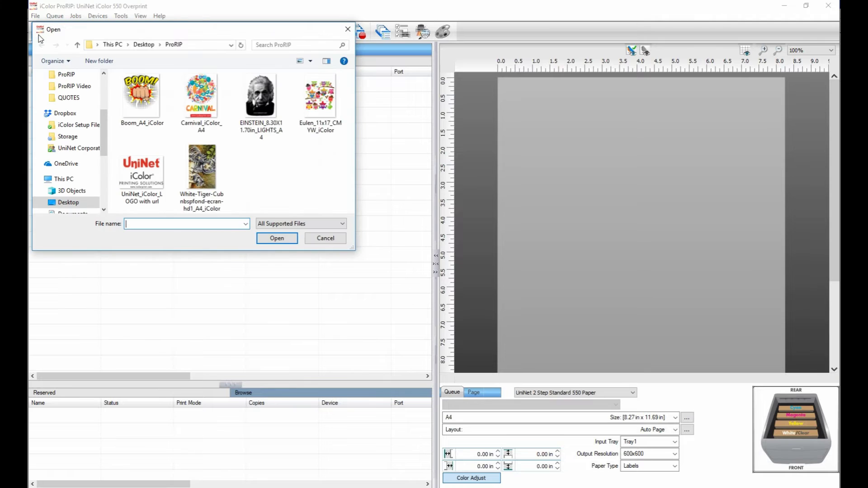
{"action": "double_click", "coordinate": [141, 173]}
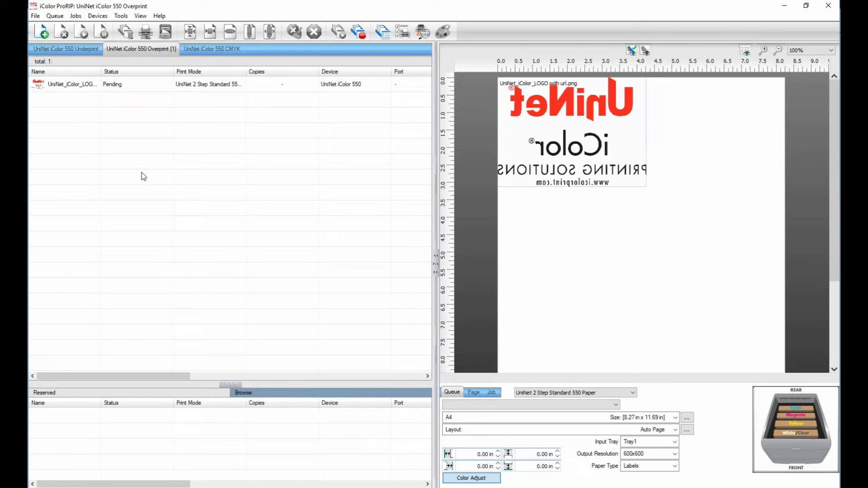
{"action": "left_click", "coordinate": [492, 393]}
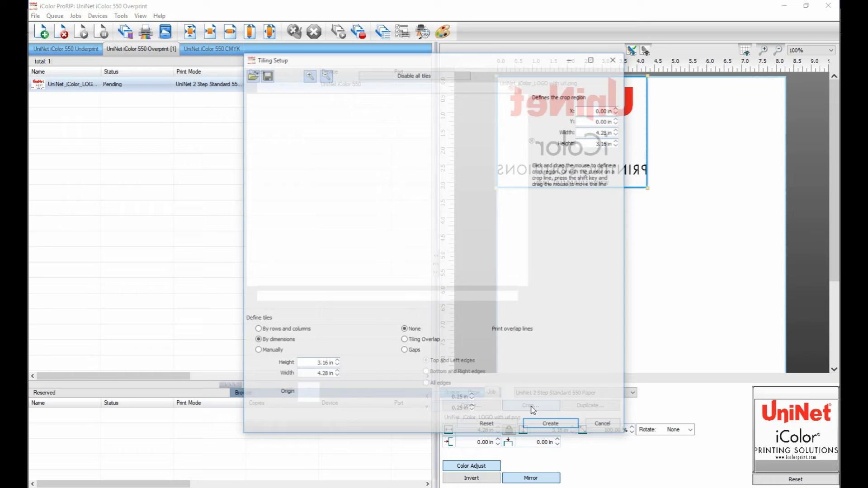
{"action": "left_click_drag", "start_coordinate": [506, 278], "coordinate": [501, 173]}
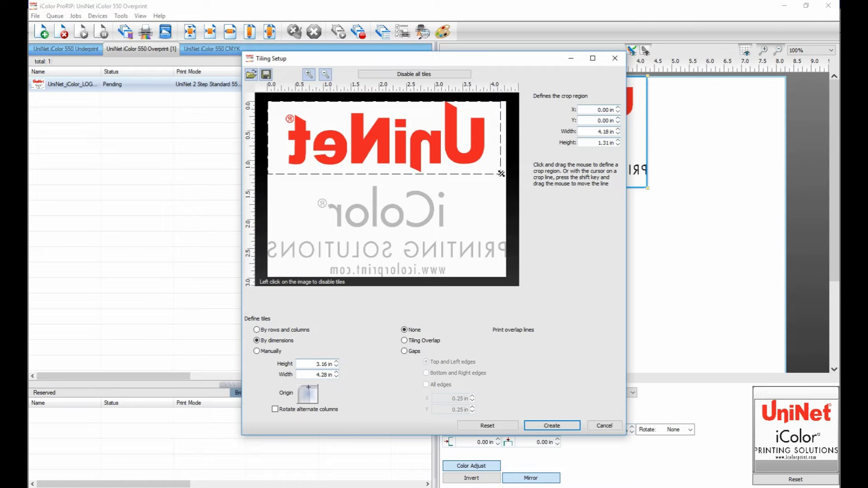
{"action": "left_click", "coordinate": [555, 428]}
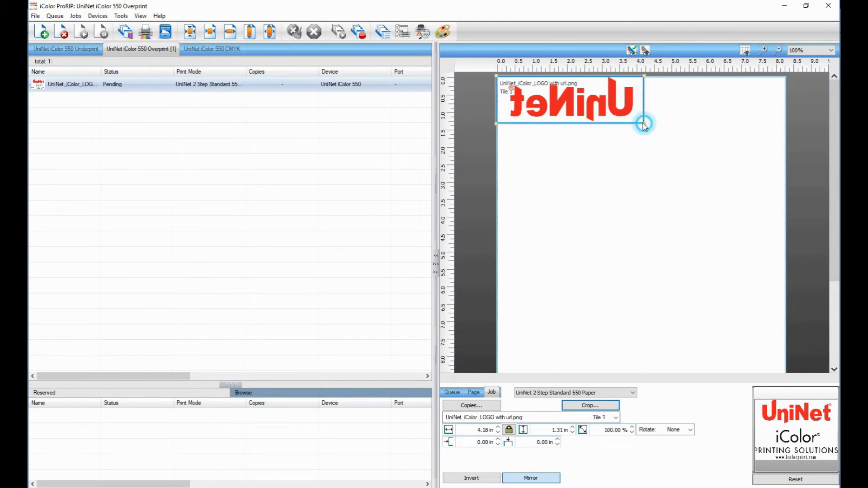
Step: Scale the cropped UniNet wordmark to about 3.59 by 1.13 in and repeat it in two columns and seven rows
{"action": "left_click_drag", "start_coordinate": [643, 122], "coordinate": [624, 118]}
{"action": "left_click", "coordinate": [472, 406]}
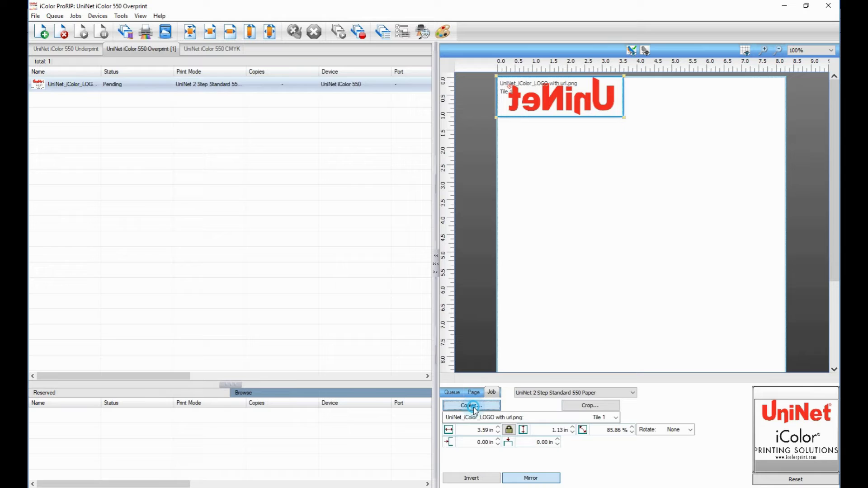
{"action": "left_click", "coordinate": [623, 116]}
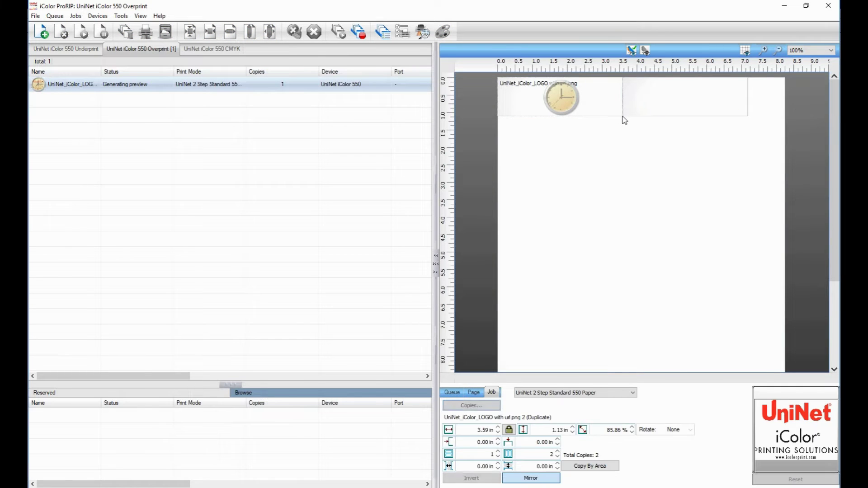
{"action": "left_click_drag", "start_coordinate": [623, 117], "coordinate": [623, 352]}
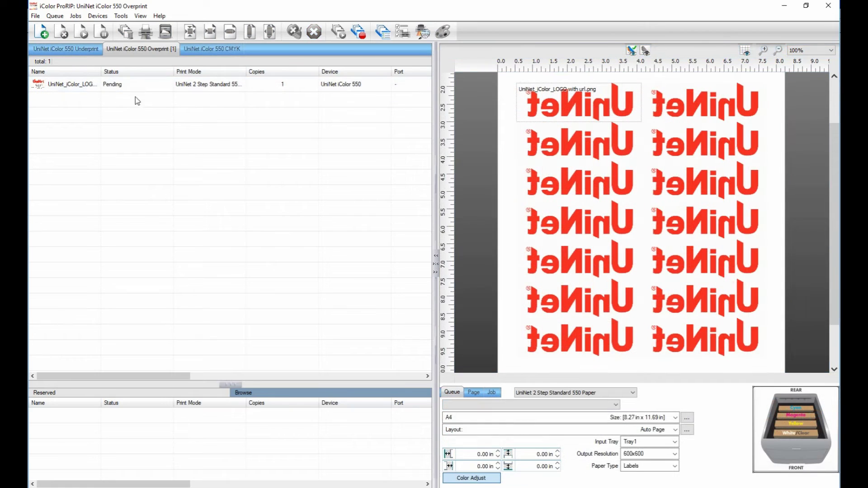
Step: Remove the UniNet logo job and set the print mode to UniNet 2 Step Standard 550 Paper with Stripes
{"action": "left_click", "coordinate": [75, 86]}
{"action": "left_click", "coordinate": [64, 32]}
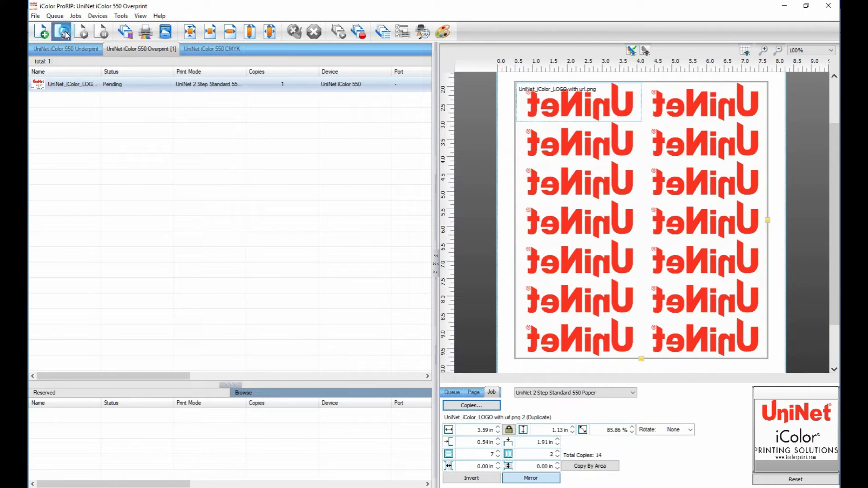
{"action": "left_click", "coordinate": [632, 393]}
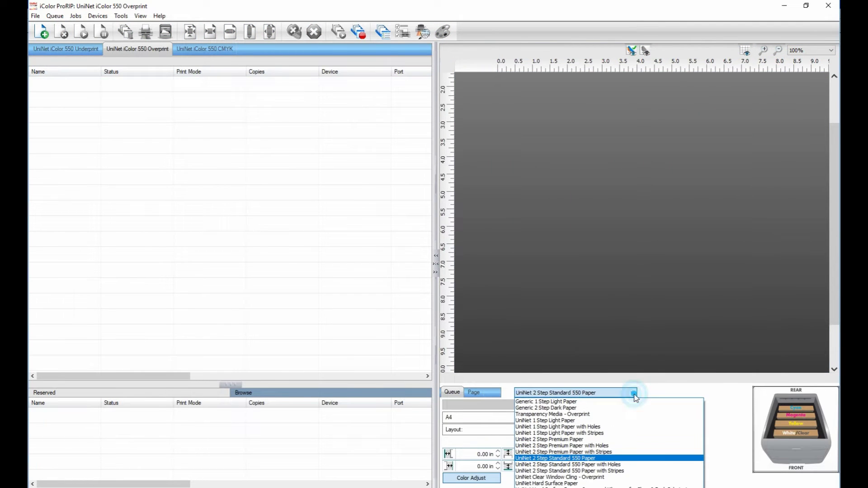
{"action": "left_click", "coordinate": [633, 470]}
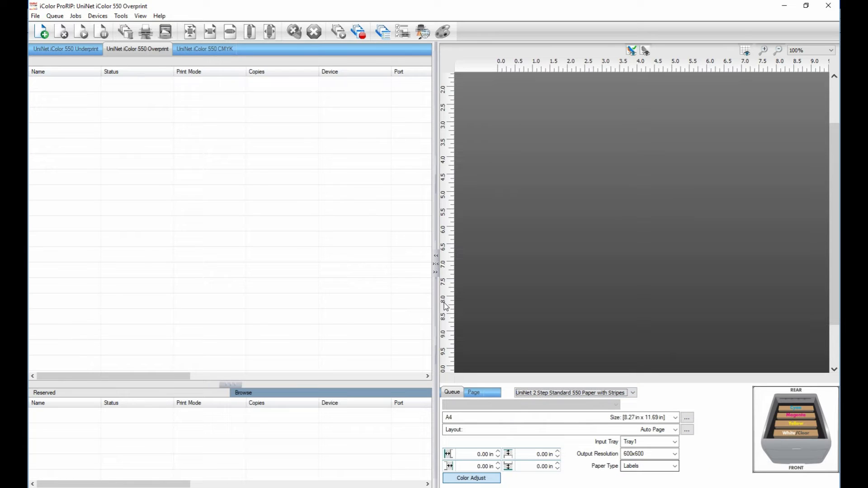
Step: Import White-Tiger-Cubnbspfond-ecran-hd1_A4_iColor and center it on the page
{"action": "left_click", "coordinate": [48, 34]}
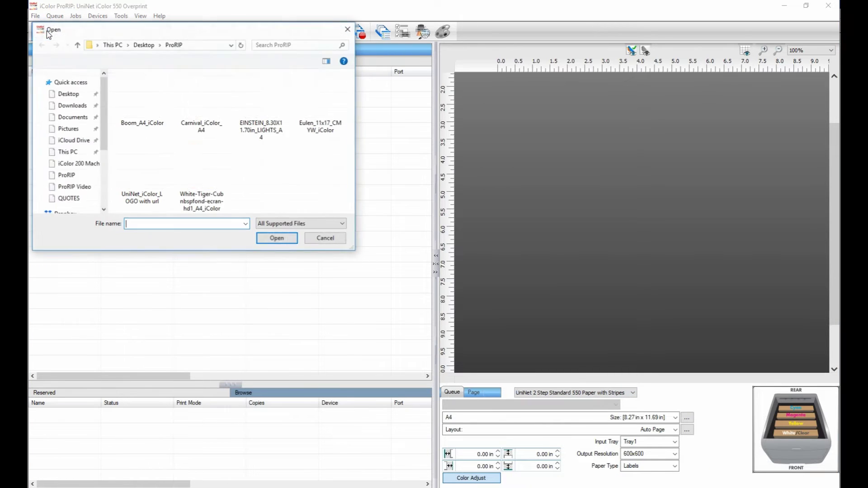
{"action": "double_click", "coordinate": [195, 168]}
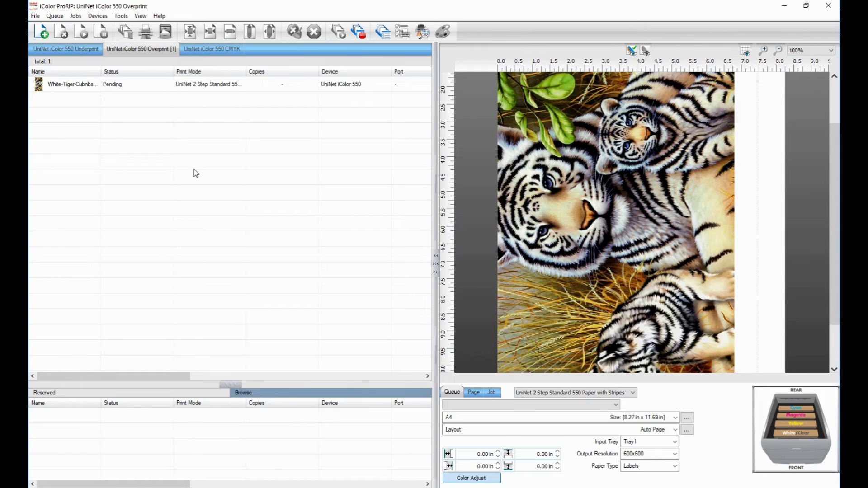
{"action": "left_click", "coordinate": [579, 203]}
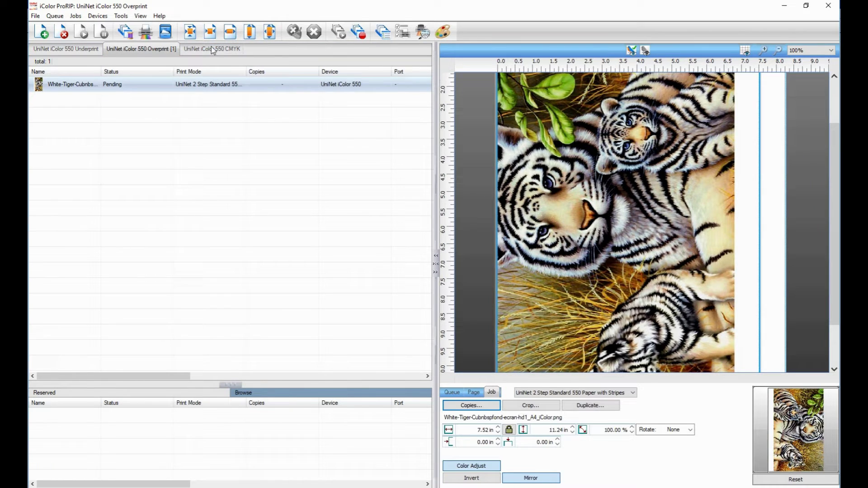
{"action": "left_click", "coordinate": [190, 35]}
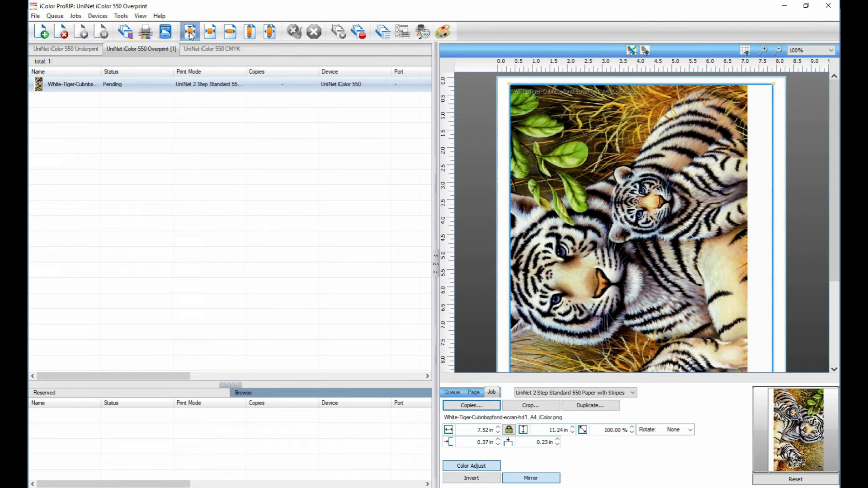
Step: Apply the KnockMeBlackOut plug-in to the tiger image, checking the result against the black shirt color and a transparent background at 16.7%
{"action": "left_click", "coordinate": [81, 17]}
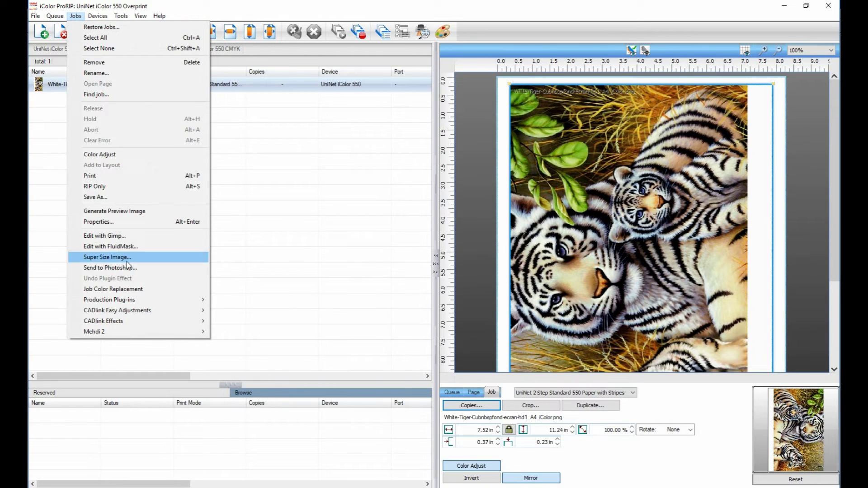
{"action": "mouse_move", "coordinate": [139, 301]}
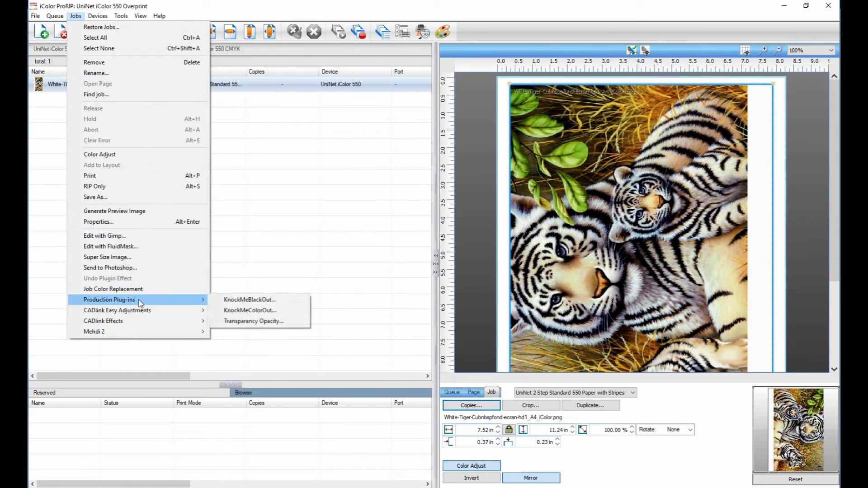
{"action": "left_click", "coordinate": [232, 304]}
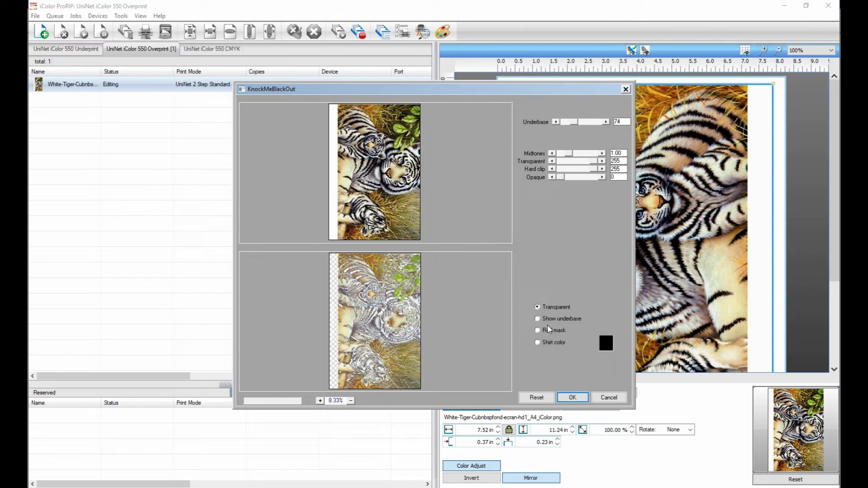
{"action": "left_click", "coordinate": [538, 343]}
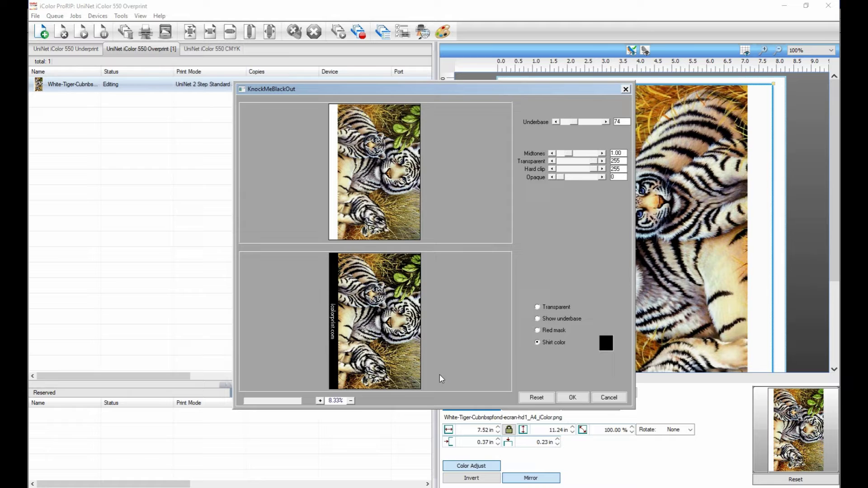
{"action": "left_click", "coordinate": [320, 401]}
{"action": "left_click", "coordinate": [319, 400]}
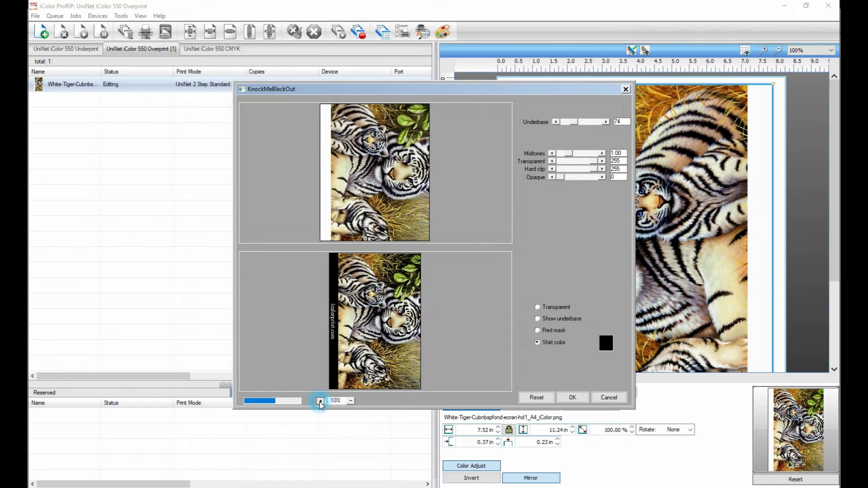
{"action": "left_click", "coordinate": [320, 401]}
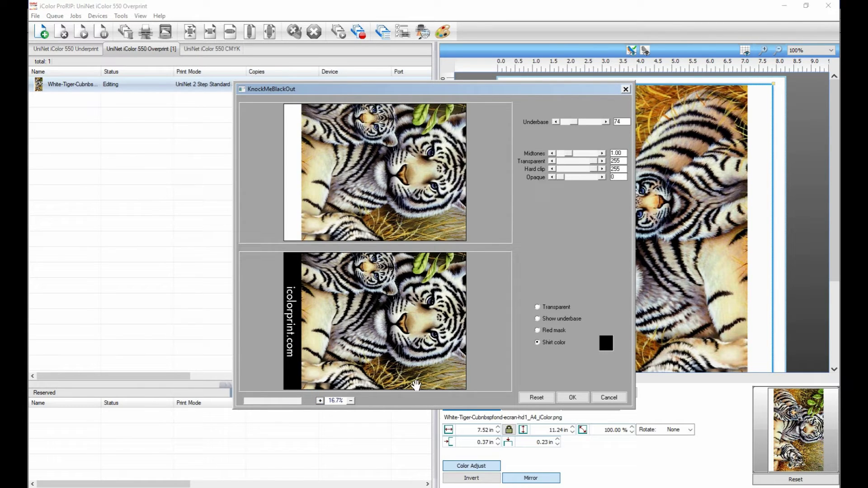
{"action": "left_click", "coordinate": [538, 307]}
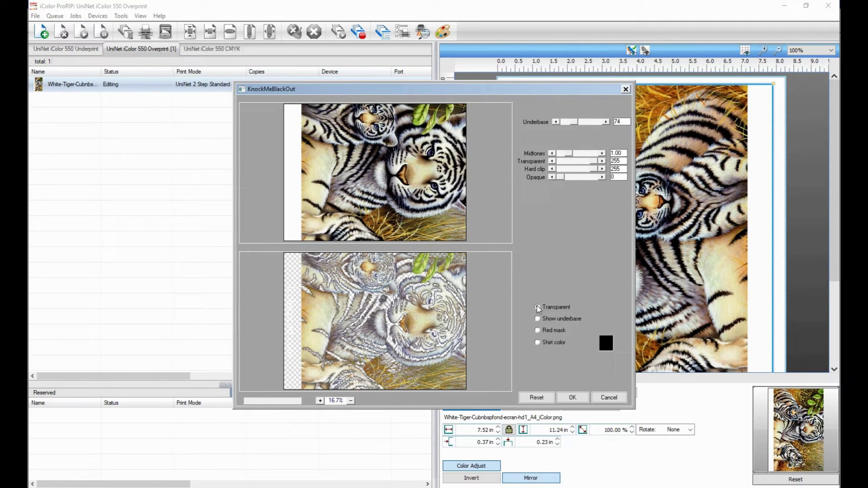
{"action": "left_click", "coordinate": [569, 396]}
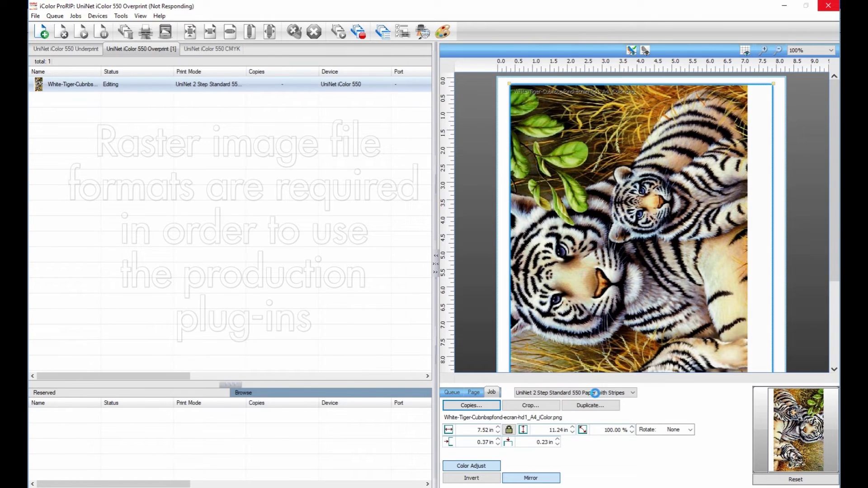
Step: Show the processed print preview of the tiger and inspect its stripe pattern at 200% from the top to the bottom edge
{"action": "left_click", "coordinate": [632, 50]}
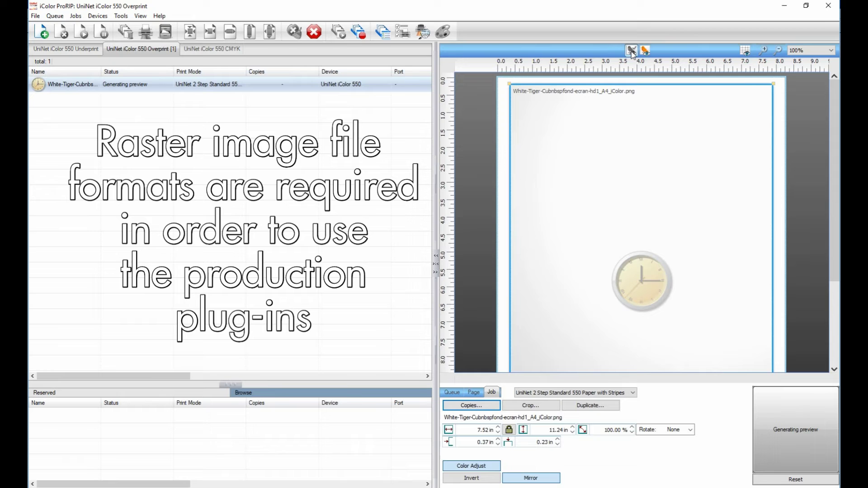
{"action": "left_click", "coordinate": [764, 50]}
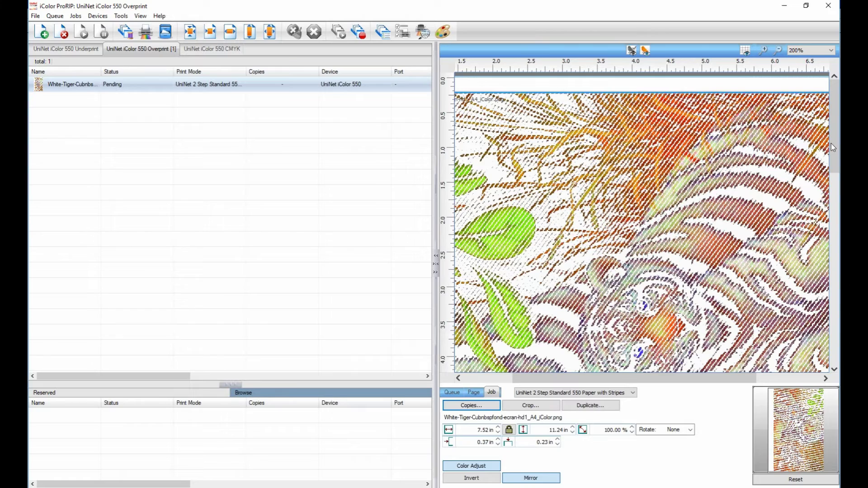
{"action": "left_click_drag", "start_coordinate": [836, 144], "coordinate": [831, 343]}
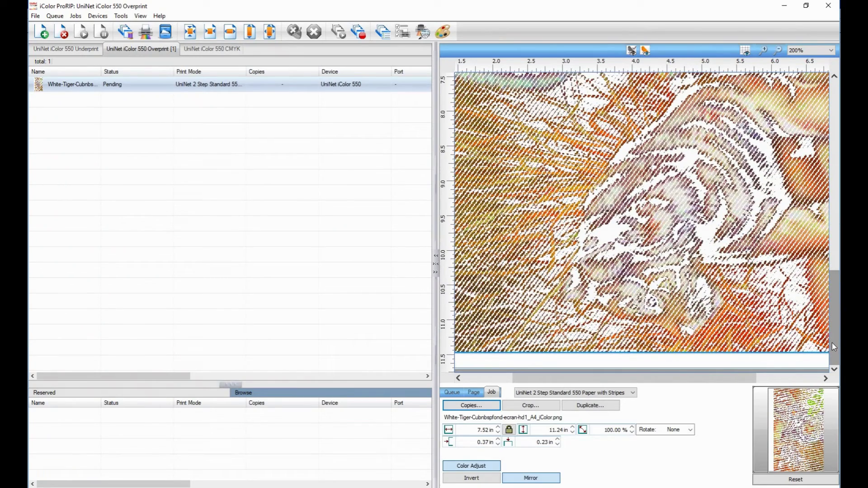
Step: Remove the tiger job from the queue and import Boom_A4_iColor
{"action": "left_click", "coordinate": [85, 88]}
{"action": "left_click", "coordinate": [66, 38]}
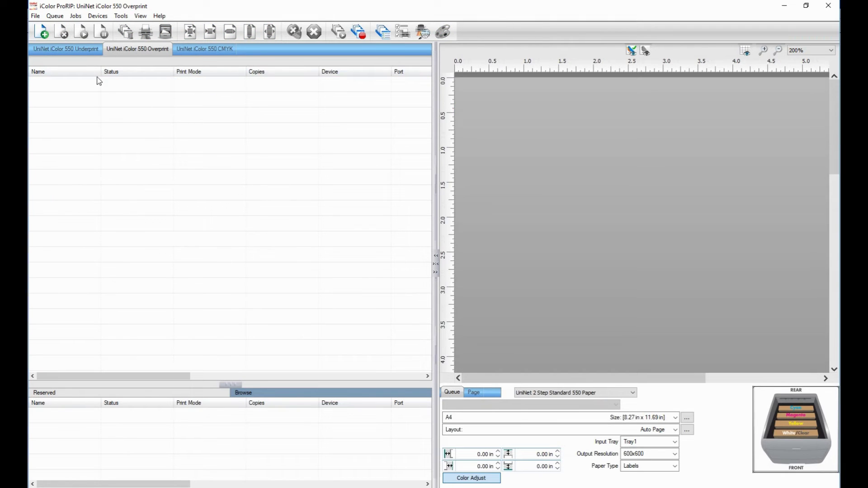
{"action": "left_click", "coordinate": [42, 33]}
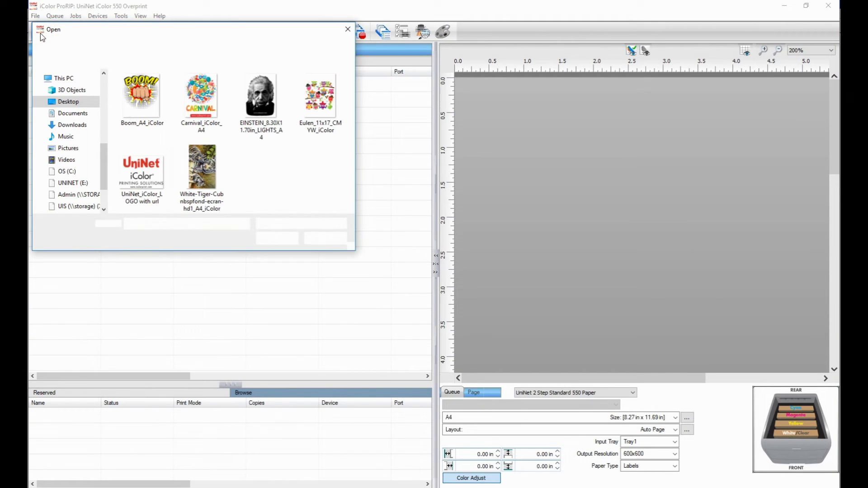
{"action": "double_click", "coordinate": [142, 102]}
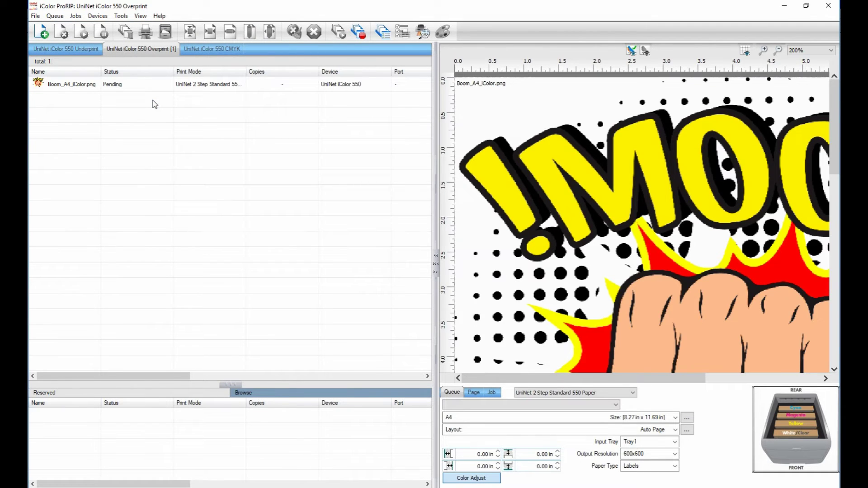
Step: Replace the yellow in the Boom artwork with 100 cyan using Job Color Replacement, and show the processed print preview
{"action": "left_click", "coordinate": [491, 394]}
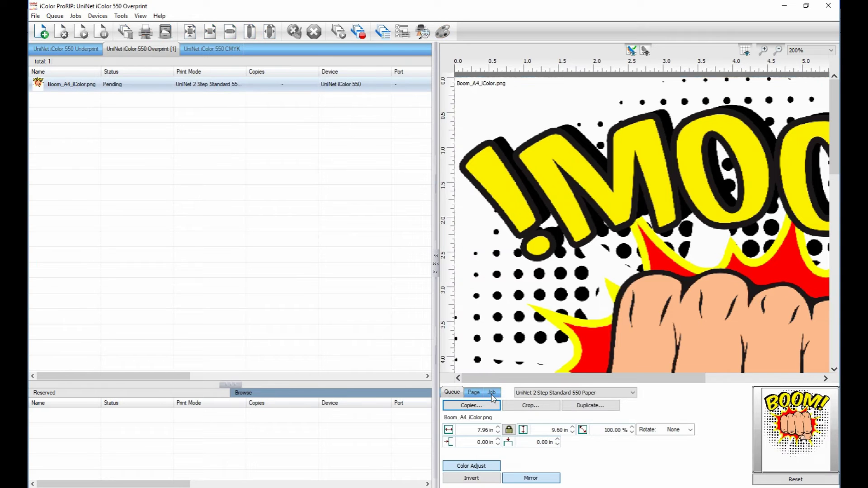
{"action": "left_click", "coordinate": [534, 259]}
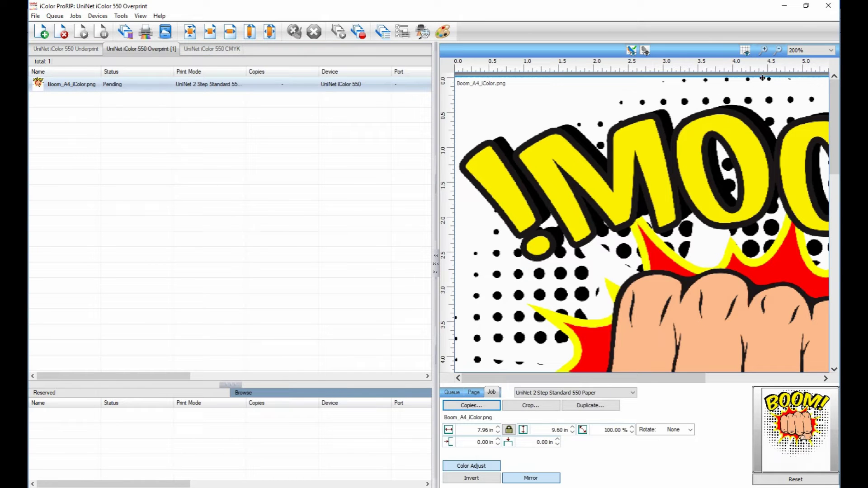
{"action": "left_click", "coordinate": [778, 50]}
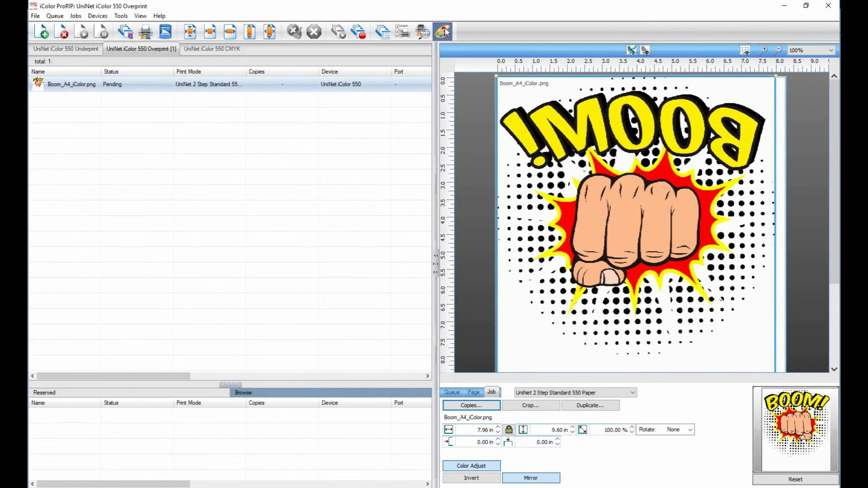
{"action": "left_click", "coordinate": [444, 31]}
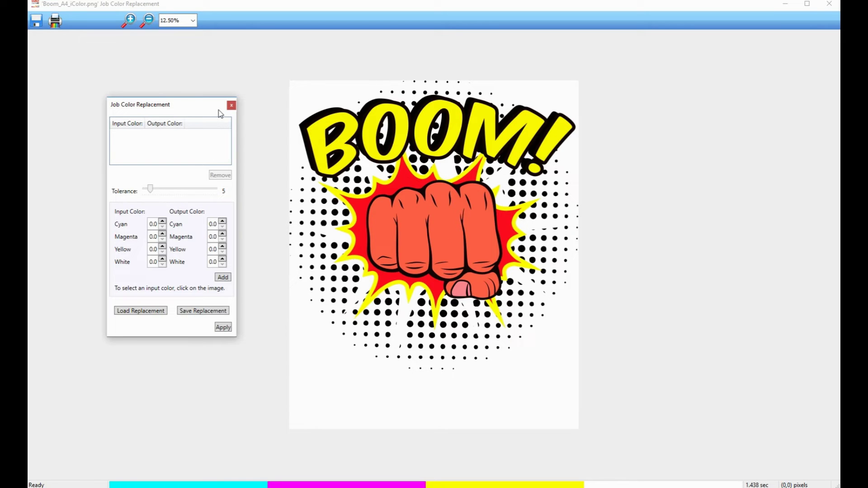
{"action": "left_click", "coordinate": [376, 113]}
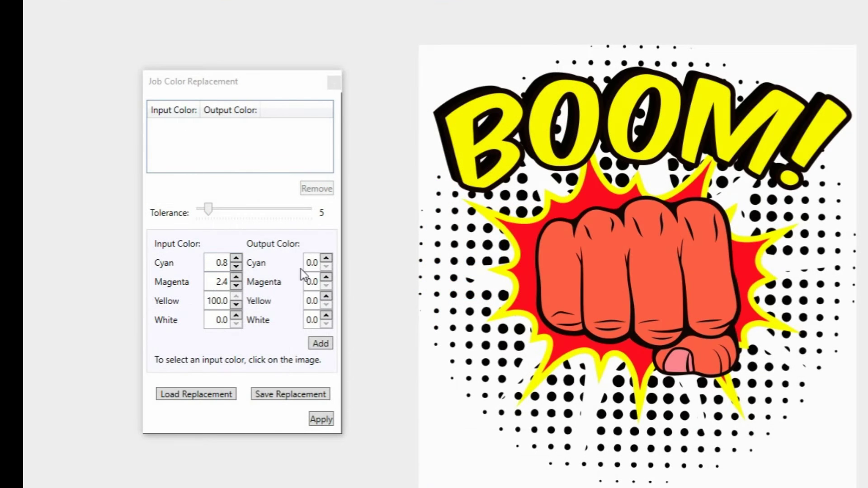
{"action": "left_click", "coordinate": [216, 224]}
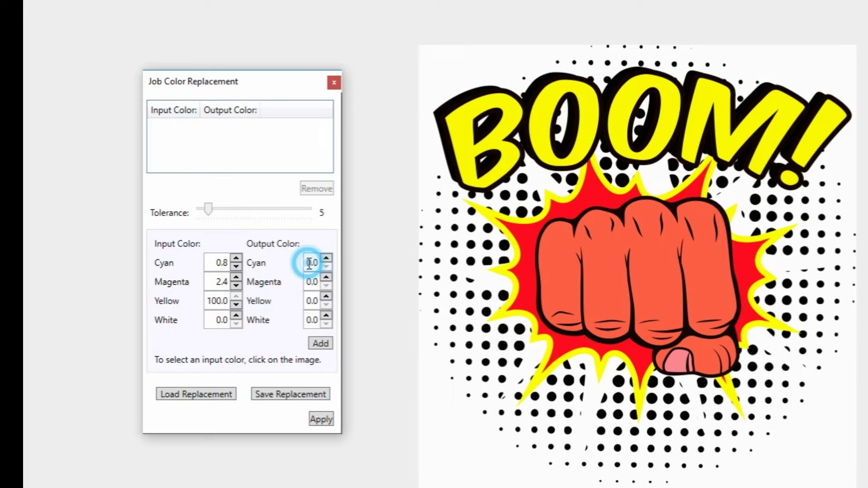
{"action": "double_click", "coordinate": [308, 264]}
{"action": "type", "text": "100"}
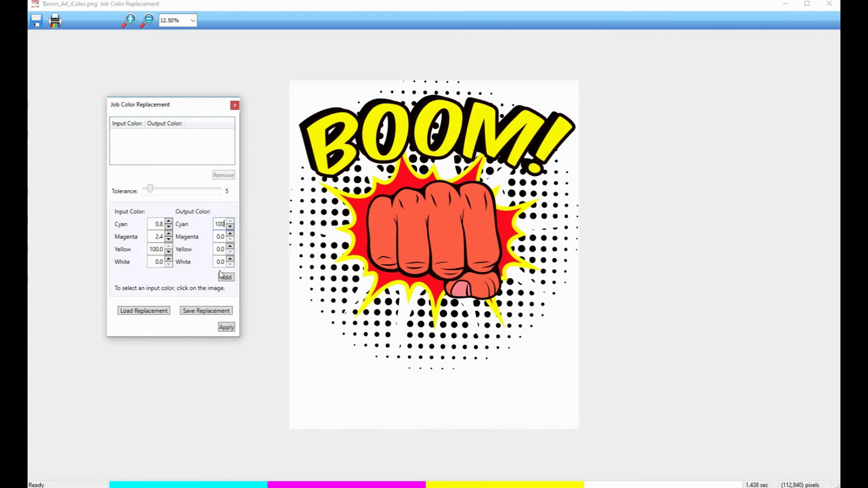
{"action": "left_click", "coordinate": [224, 277]}
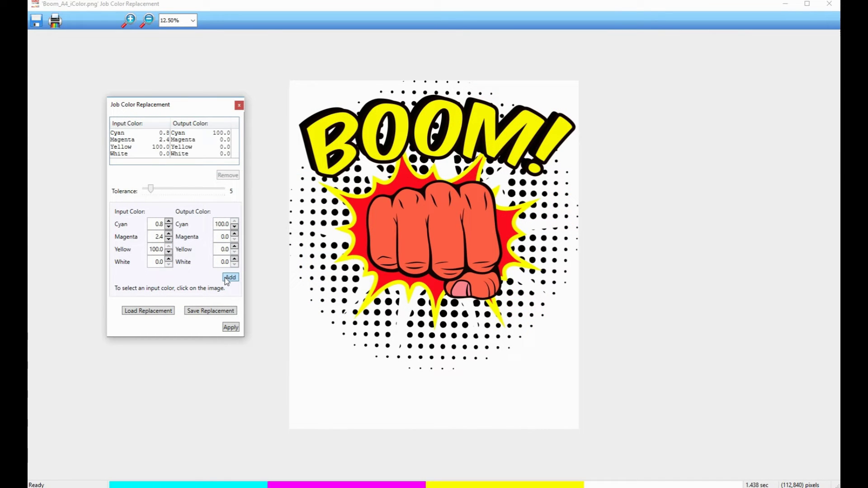
{"action": "left_click", "coordinate": [230, 326]}
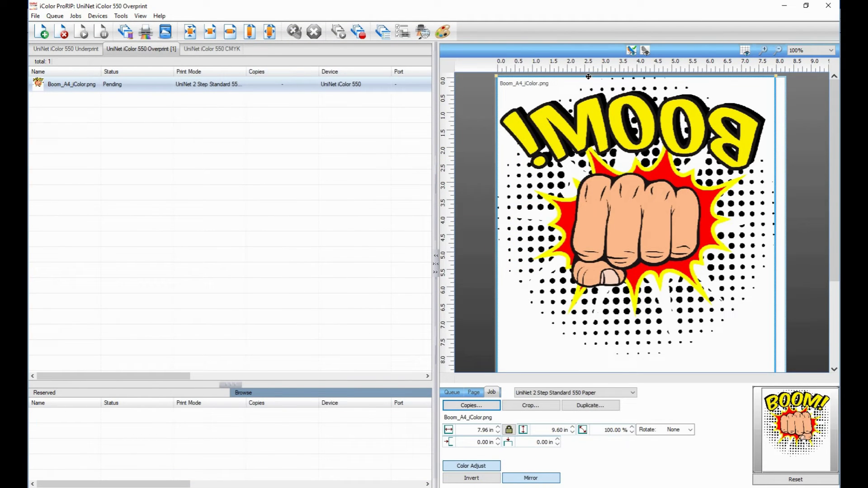
{"action": "left_click", "coordinate": [631, 51]}
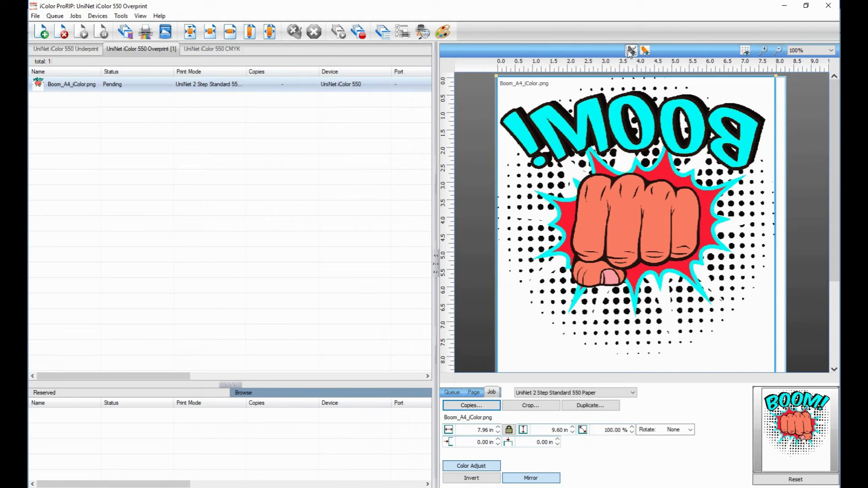
Step: Add a Job Color Replacement that turns the fist's orange into 100 yellow, apply it, and show the color replacement preview
{"action": "left_click", "coordinate": [443, 32]}
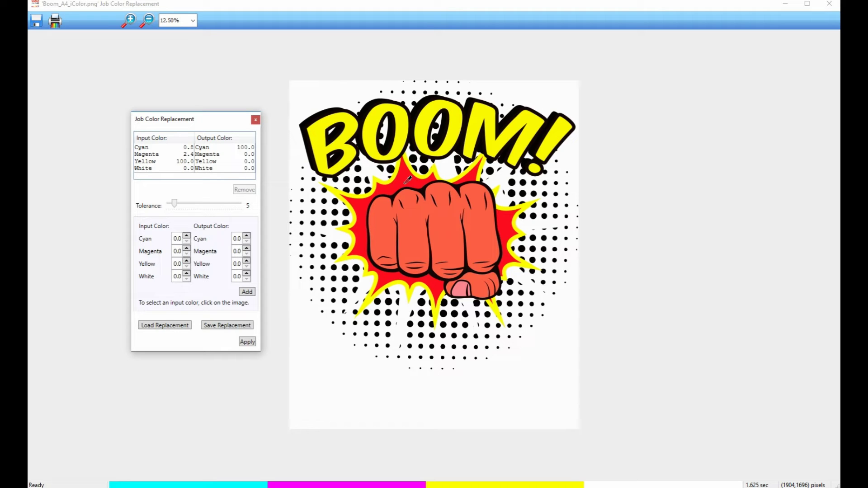
{"action": "left_click", "coordinate": [419, 213]}
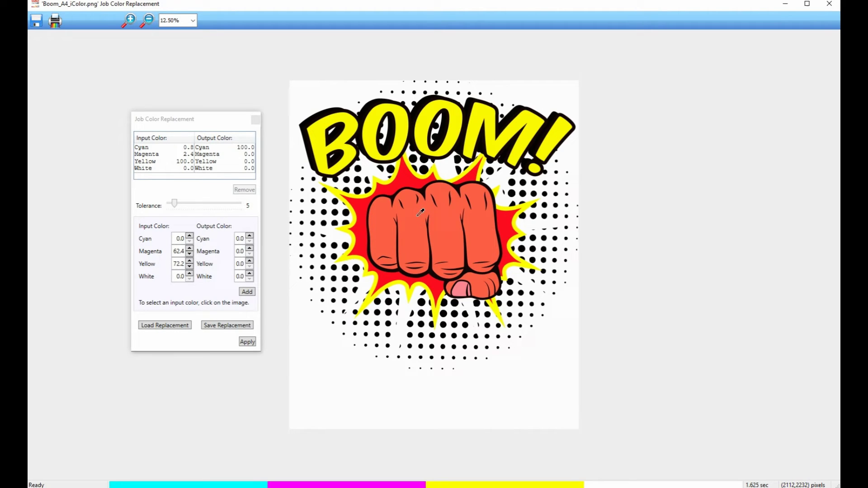
{"action": "left_click", "coordinate": [238, 264]}
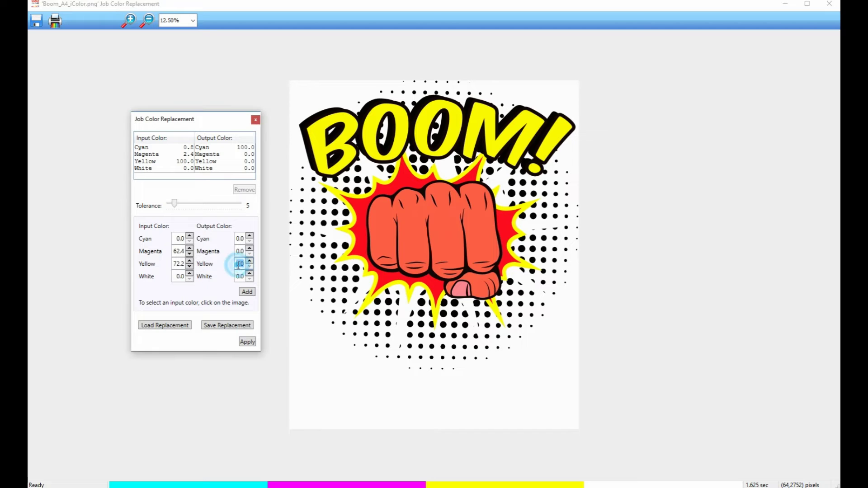
{"action": "type", "text": "100"}
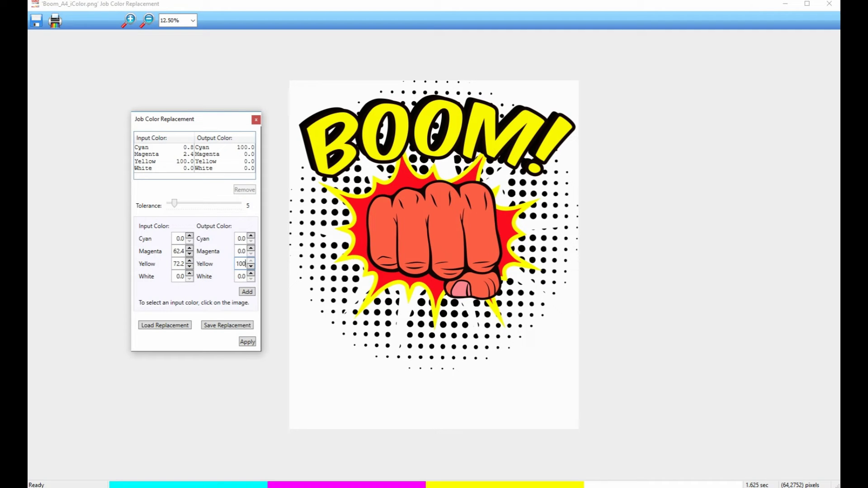
{"action": "left_click", "coordinate": [247, 293]}
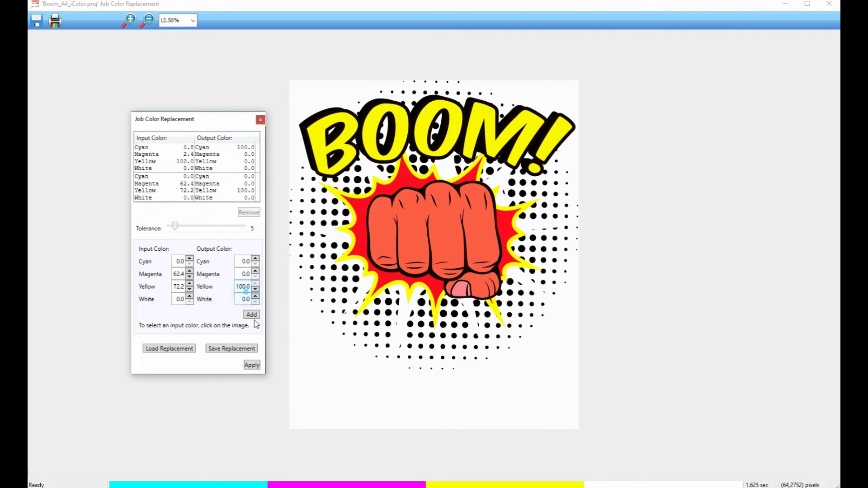
{"action": "left_click", "coordinate": [251, 366]}
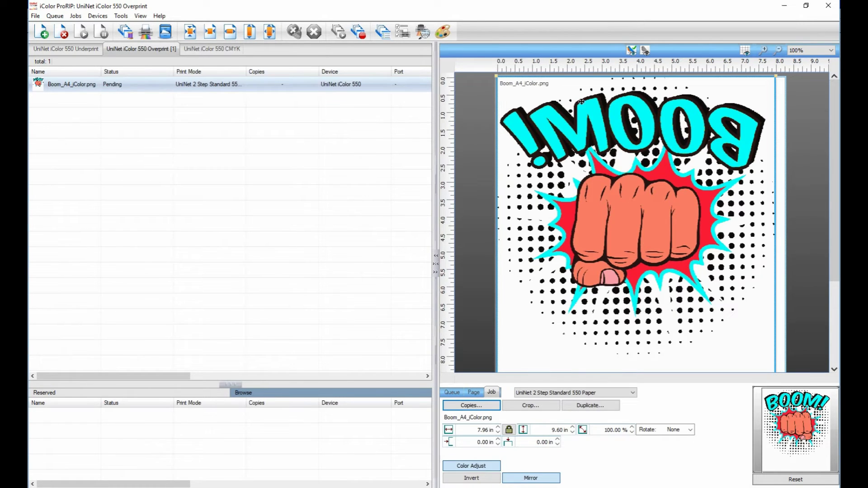
{"action": "left_click", "coordinate": [632, 51]}
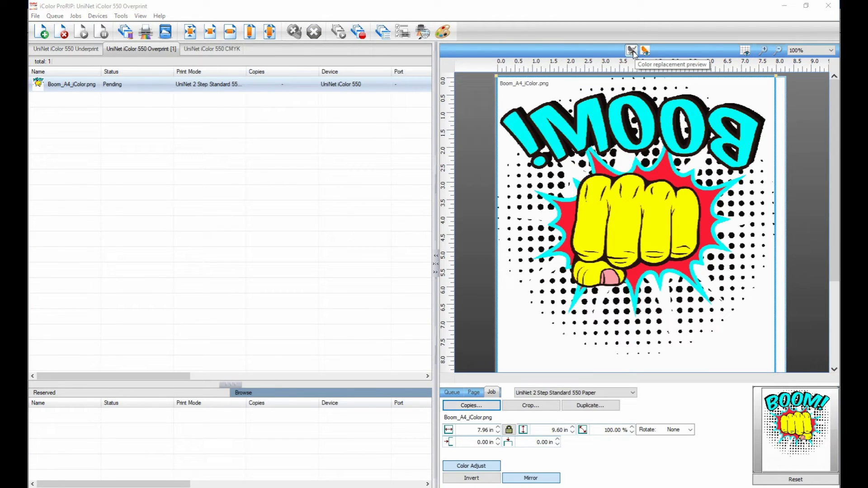
Step: Remove both color replacement entries from the Boom artwork and apply the emptied Job Color Replacement list
{"action": "left_click", "coordinate": [450, 31]}
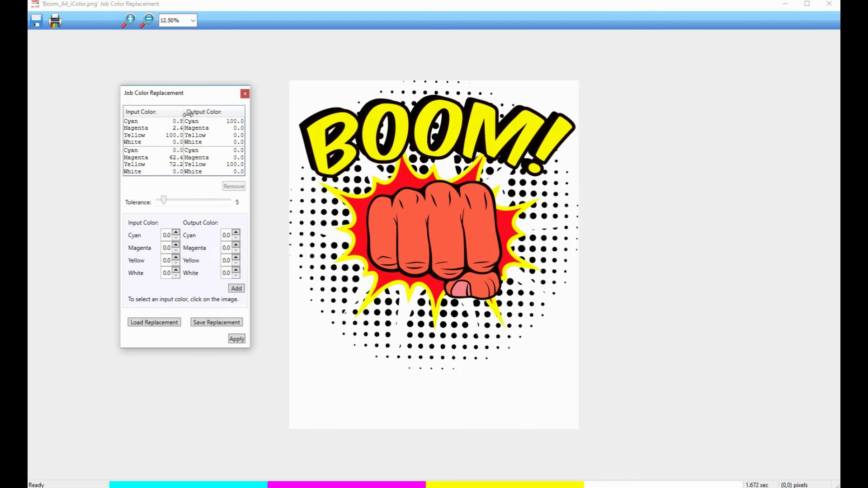
{"action": "left_click", "coordinate": [183, 132]}
{"action": "left_click", "coordinate": [233, 186]}
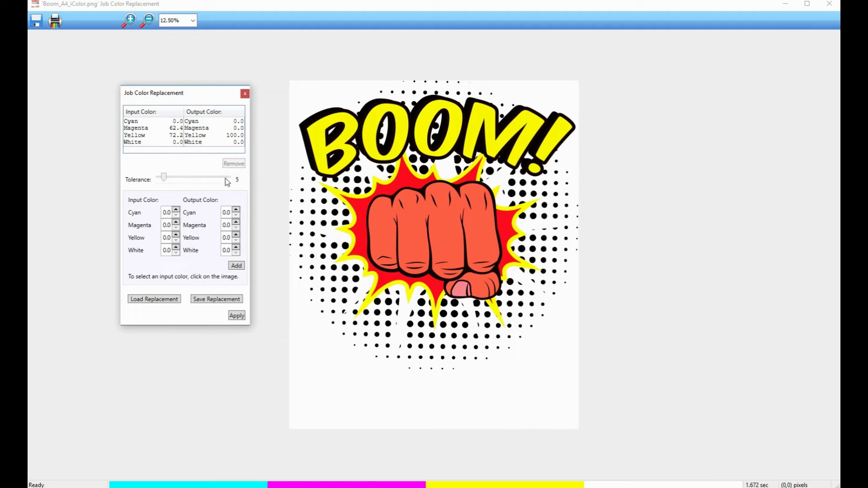
{"action": "left_click", "coordinate": [161, 133]}
{"action": "left_click", "coordinate": [234, 163]}
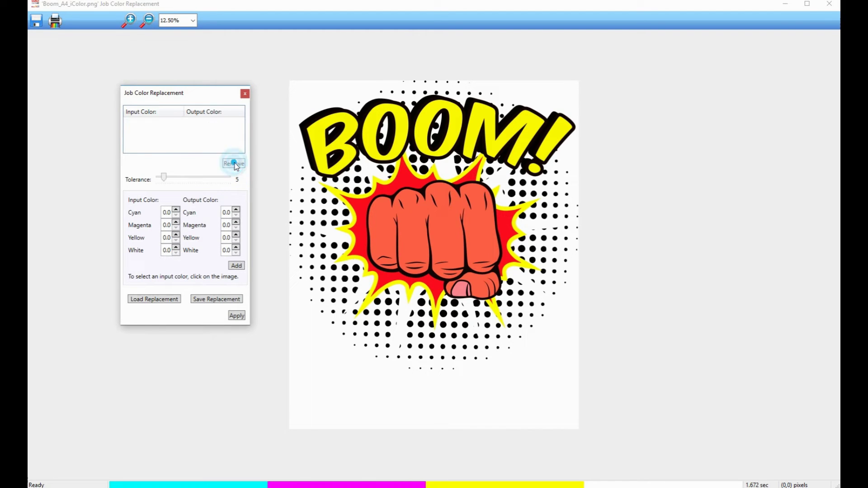
{"action": "left_click", "coordinate": [236, 316]}
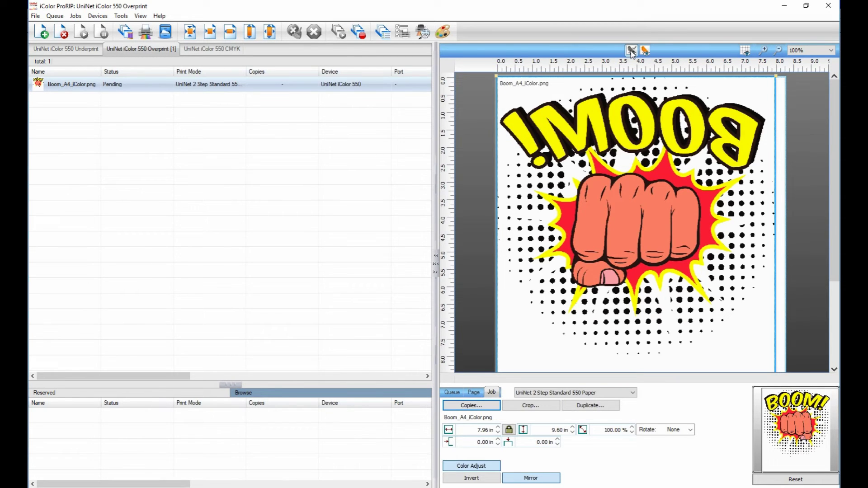
Step: Install the UniNet iColor 550 Overprint queue as a control panel printer through the Queue Manager
{"action": "left_click", "coordinate": [310, 237]}
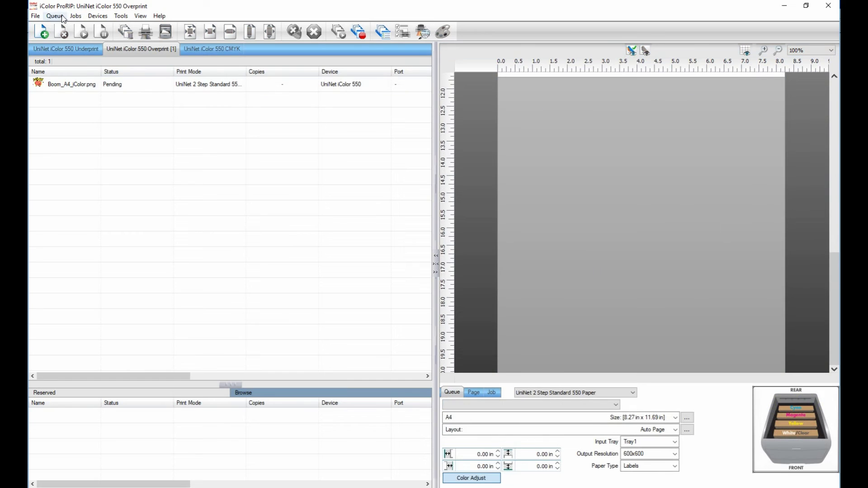
{"action": "left_click", "coordinate": [62, 16]}
{"action": "left_click", "coordinate": [63, 28]}
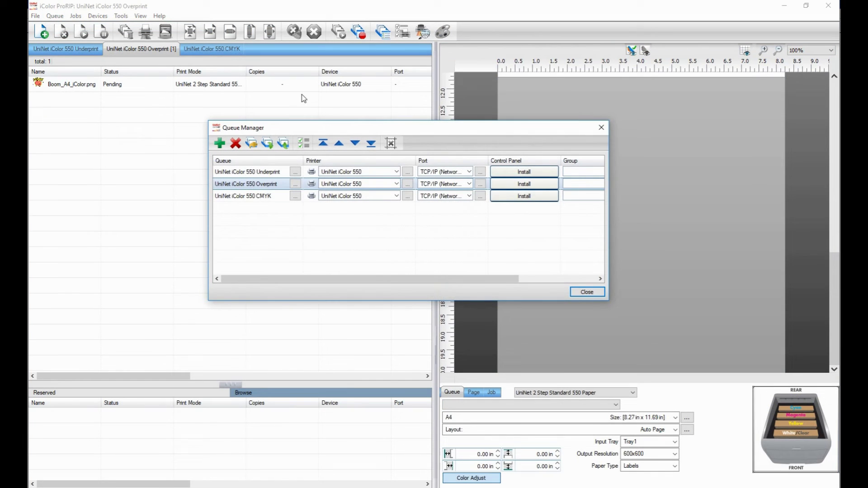
{"action": "left_click", "coordinate": [513, 183]}
{"action": "left_click", "coordinate": [601, 293]}
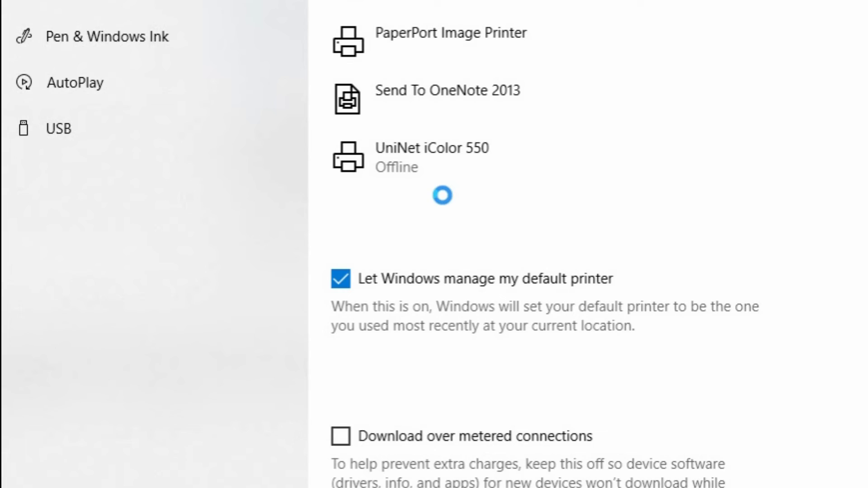
Step: Print a test page to UniNet iColor 550 Overprint from Windows Settings, and delete the resulting job from the ProRIP queue
{"action": "left_click", "coordinate": [439, 207]}
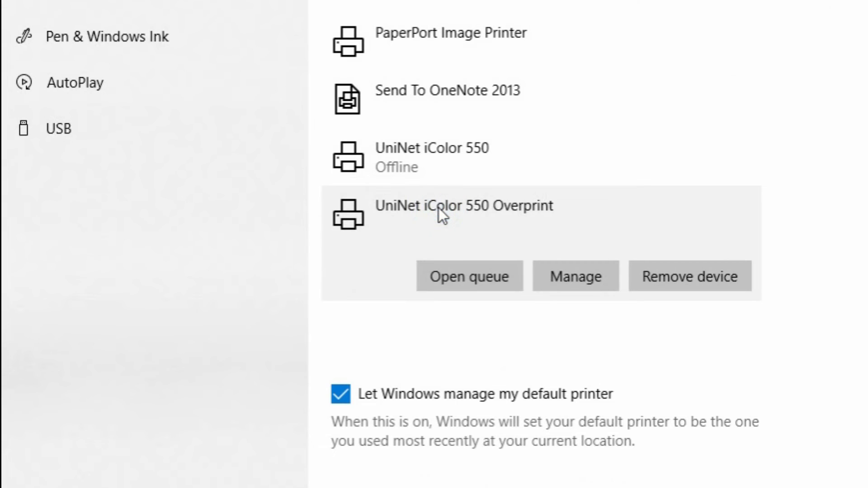
{"action": "left_click", "coordinate": [570, 273]}
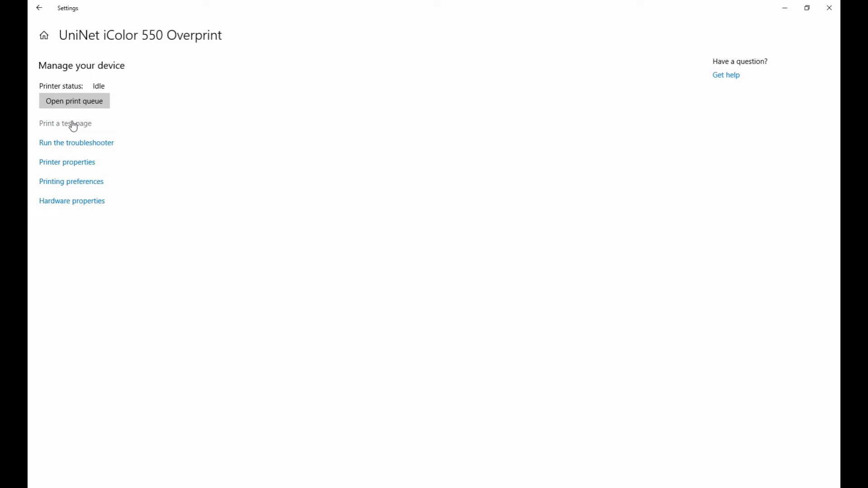
{"action": "left_click", "coordinate": [792, 9]}
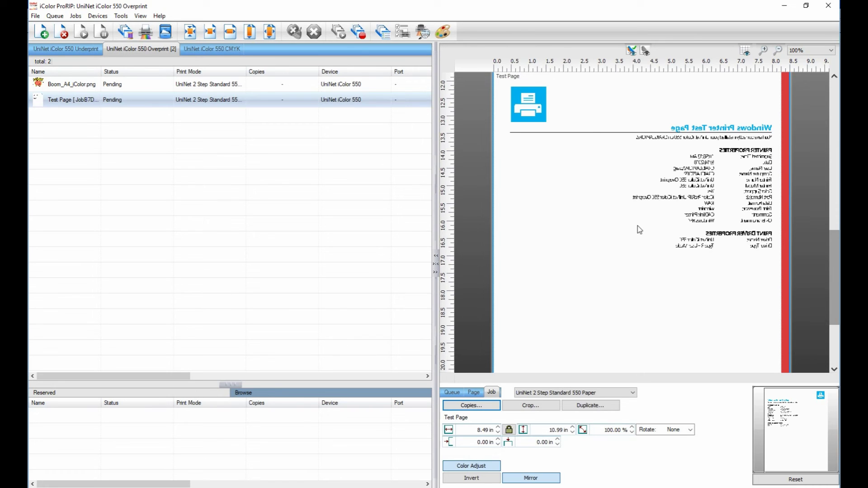
{"action": "key", "text": "Delete"}
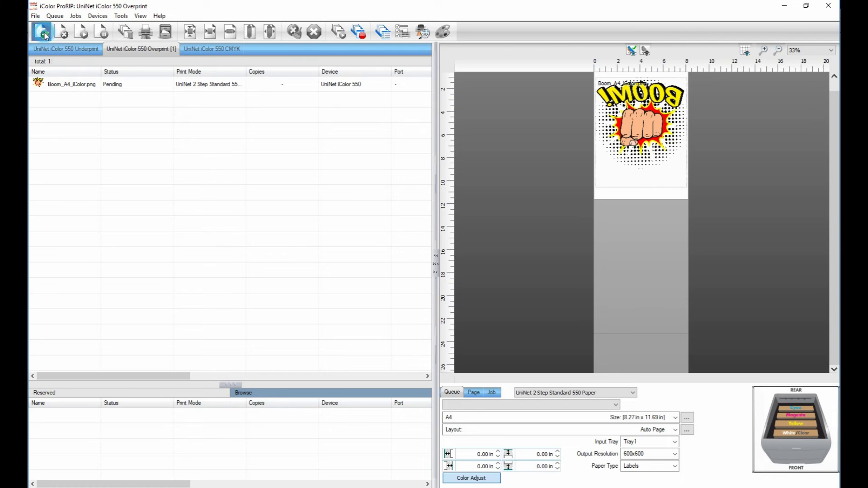
Step: Import Carnival_iColor_A4 and Eulen_11x17_CMYW_iColor into the Overprint queue
{"action": "left_click", "coordinate": [41, 32]}
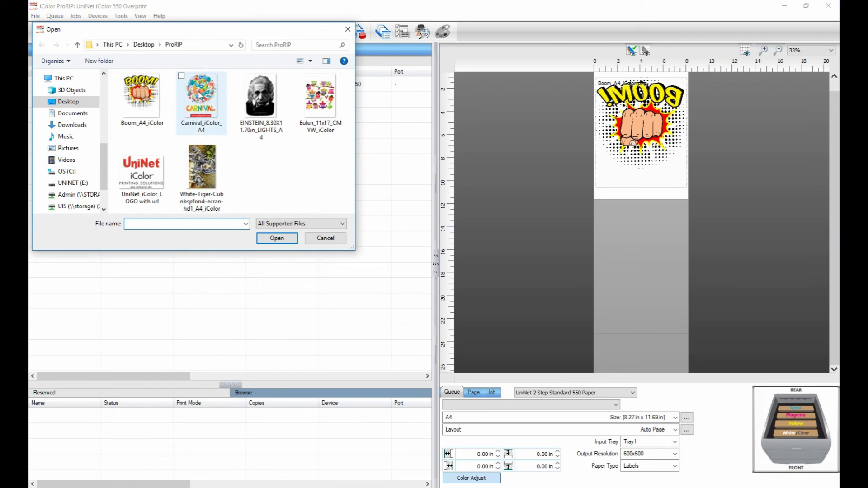
{"action": "double_click", "coordinate": [200, 95]}
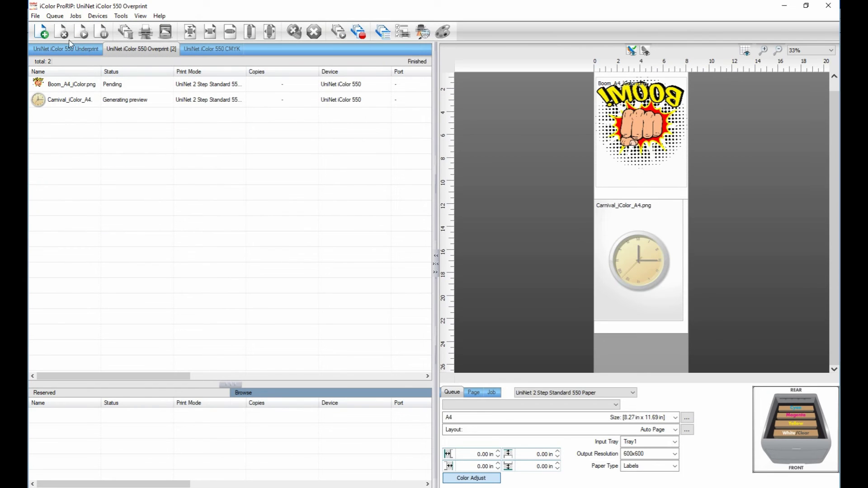
{"action": "left_click", "coordinate": [41, 32]}
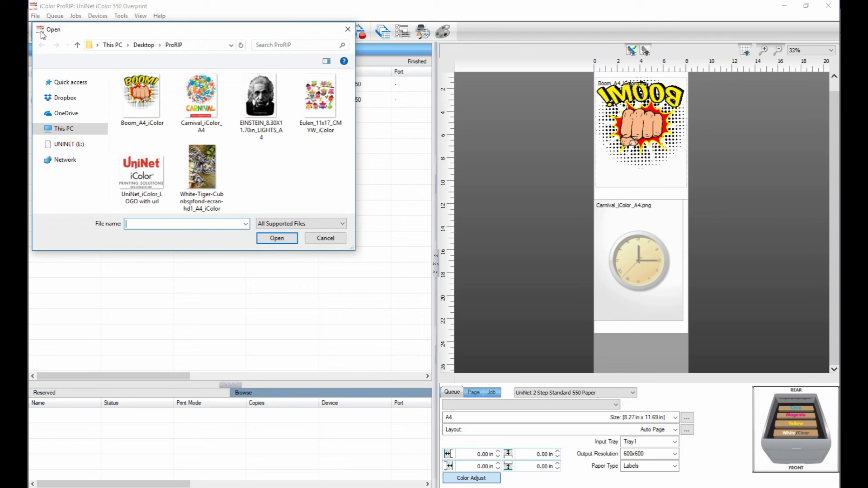
{"action": "double_click", "coordinate": [324, 106]}
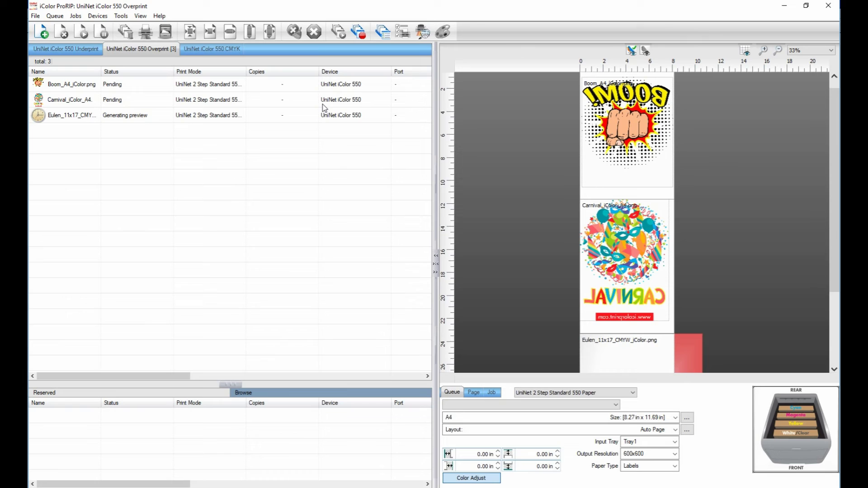
Step: Center the Carnival artwork on its sheet, and fit the Eulen owl artwork centered on its A4 sheet at about 72% scale
{"action": "left_click", "coordinate": [606, 247]}
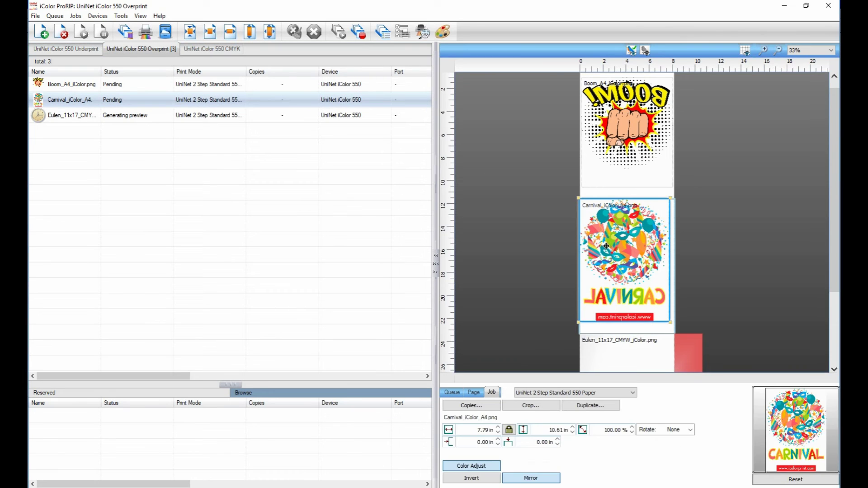
{"action": "left_click", "coordinate": [196, 33]}
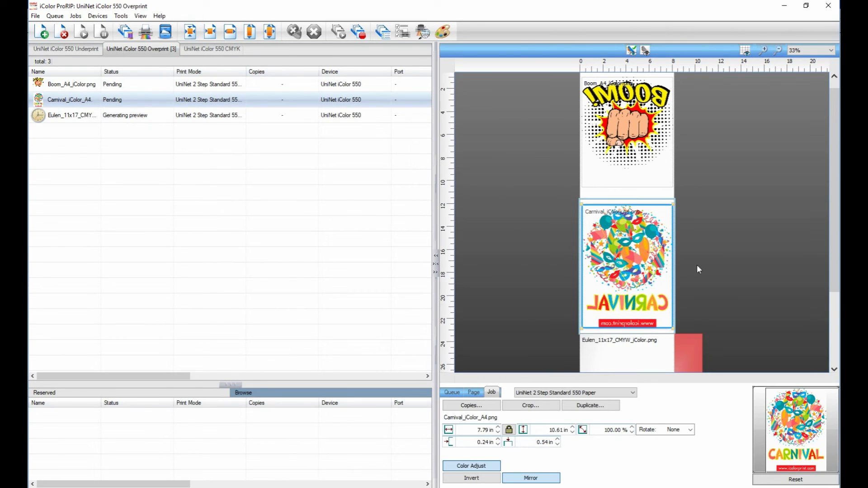
{"action": "left_click", "coordinate": [836, 351]}
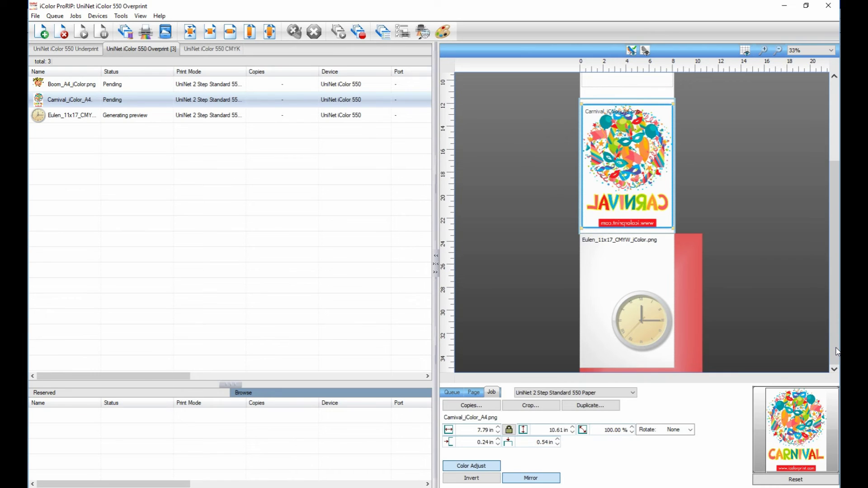
{"action": "left_click", "coordinate": [657, 315]}
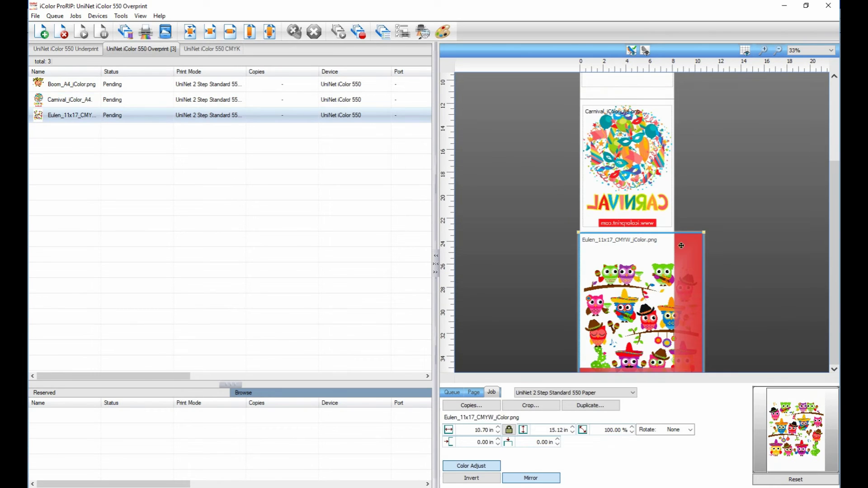
{"action": "left_click_drag", "start_coordinate": [703, 232], "coordinate": [636, 259]}
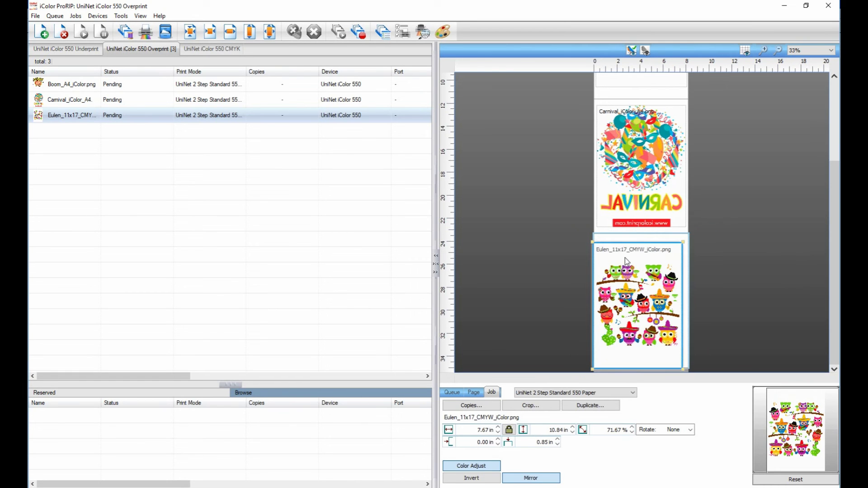
{"action": "left_click", "coordinate": [192, 38]}
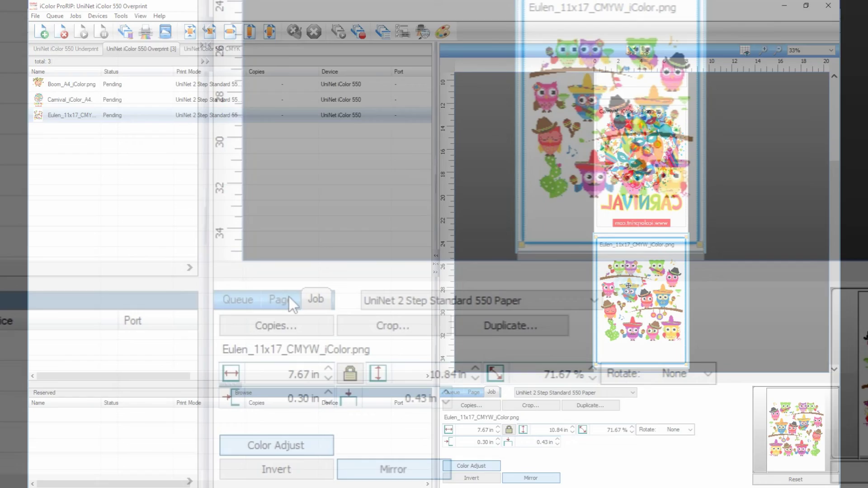
Step: Adjust the number of page copies individually for the Eulen sheet, the Carnival sheet and the Boom sheet
{"action": "left_click", "coordinate": [289, 300]}
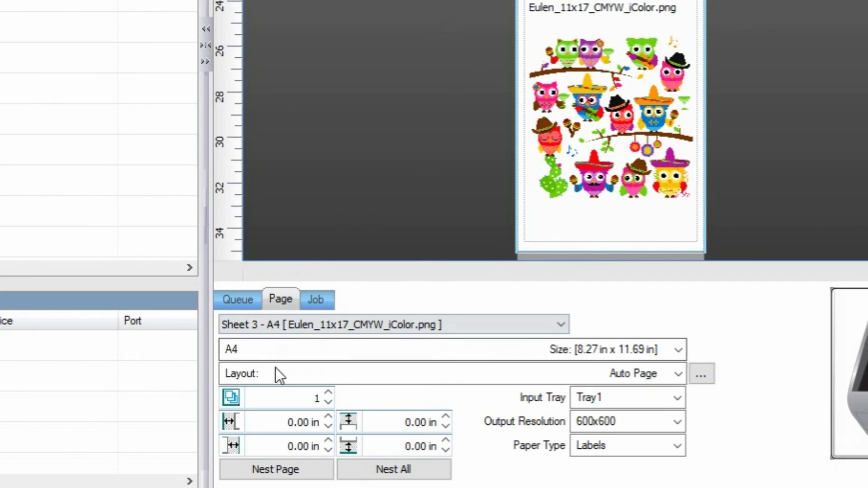
{"action": "double_click", "coordinate": [321, 395]}
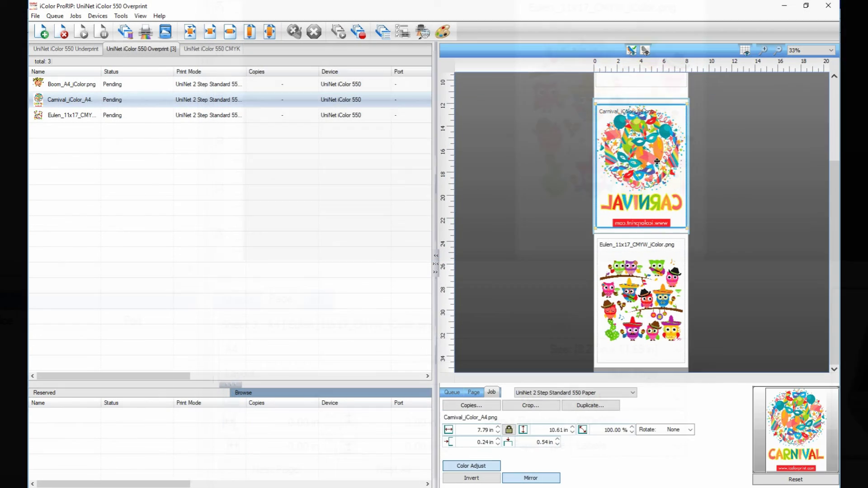
{"action": "left_click", "coordinate": [473, 392]}
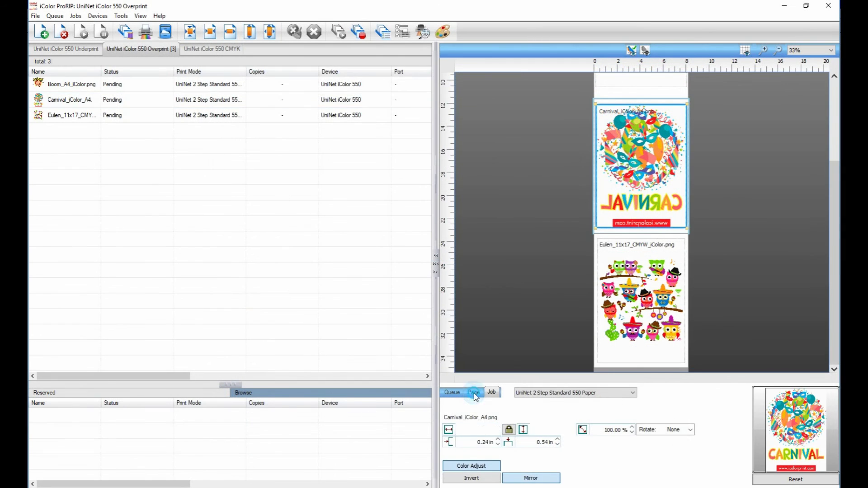
{"action": "left_click", "coordinate": [498, 445]}
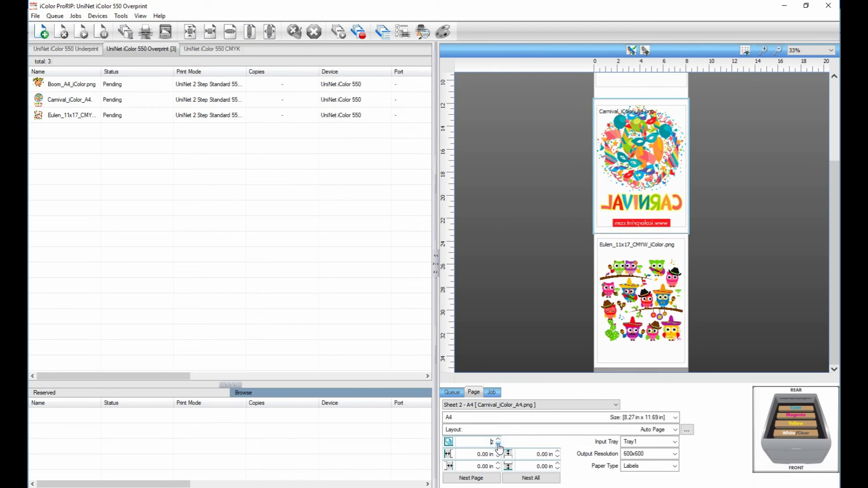
{"action": "left_click", "coordinate": [838, 116]}
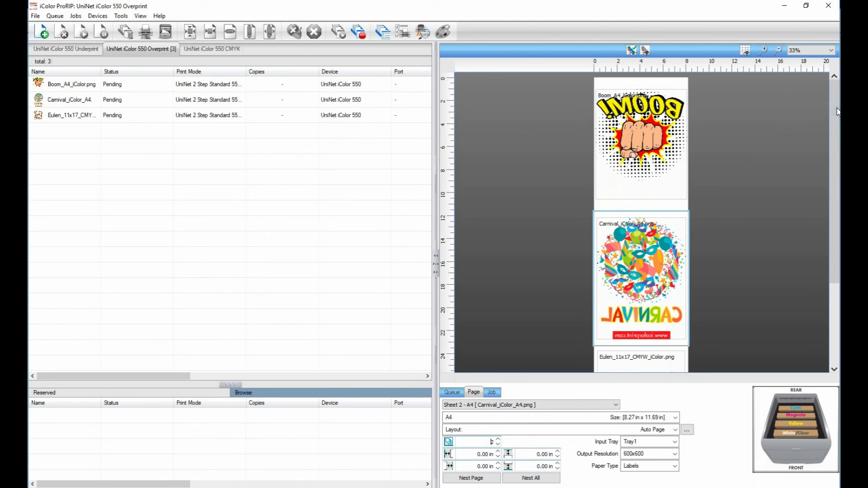
{"action": "left_click", "coordinate": [633, 155]}
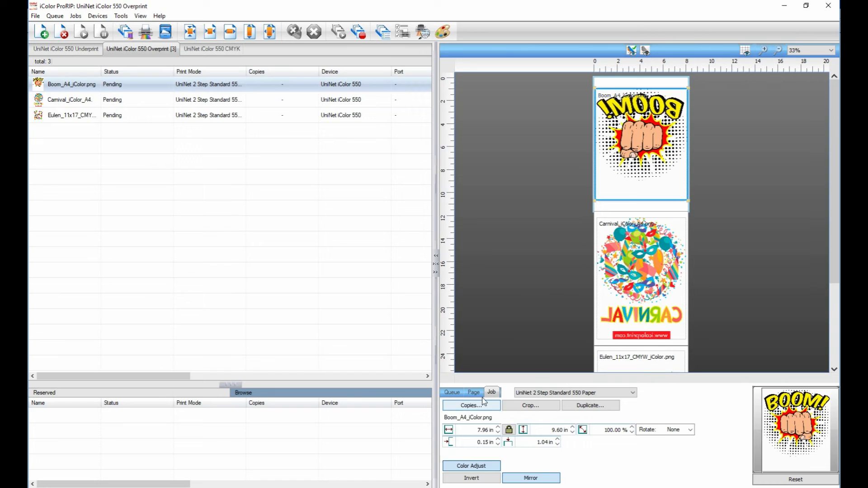
{"action": "left_click", "coordinate": [481, 394]}
{"action": "left_click", "coordinate": [498, 439]}
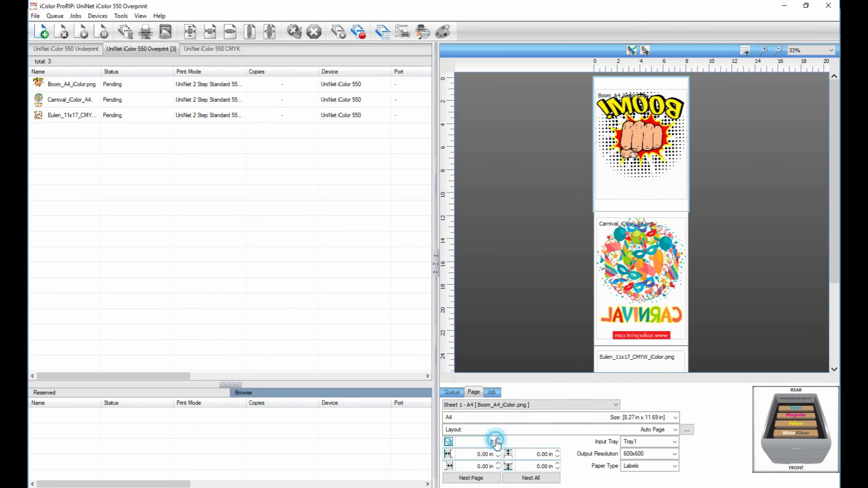
Step: Increase the Boom sheet's page copies, and print the Boom, Carnival and Eulen jobs together
{"action": "left_click", "coordinate": [498, 440]}
{"action": "left_click", "coordinate": [498, 439]}
{"action": "left_click", "coordinate": [78, 83]}
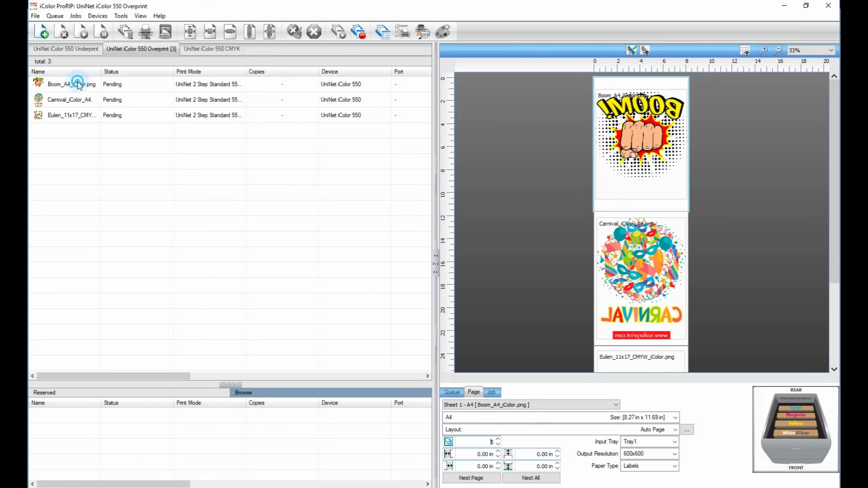
{"action": "left_click", "coordinate": [75, 116], "text": "shift"}
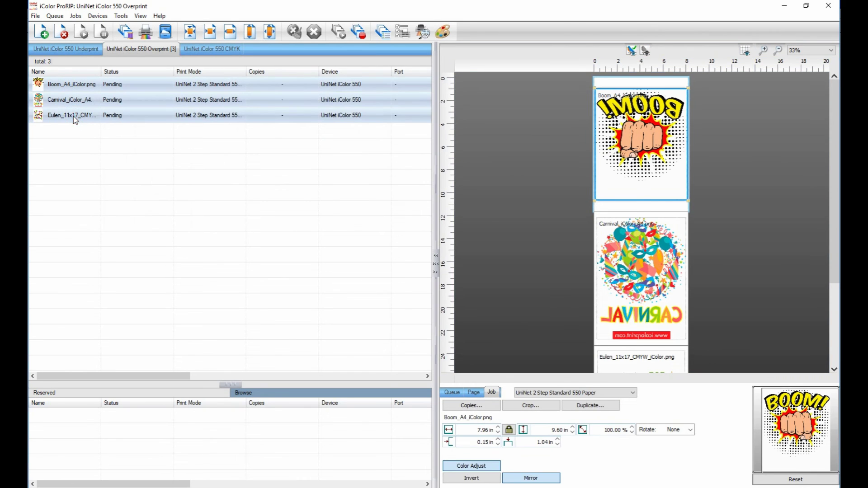
{"action": "left_click", "coordinate": [146, 32]}
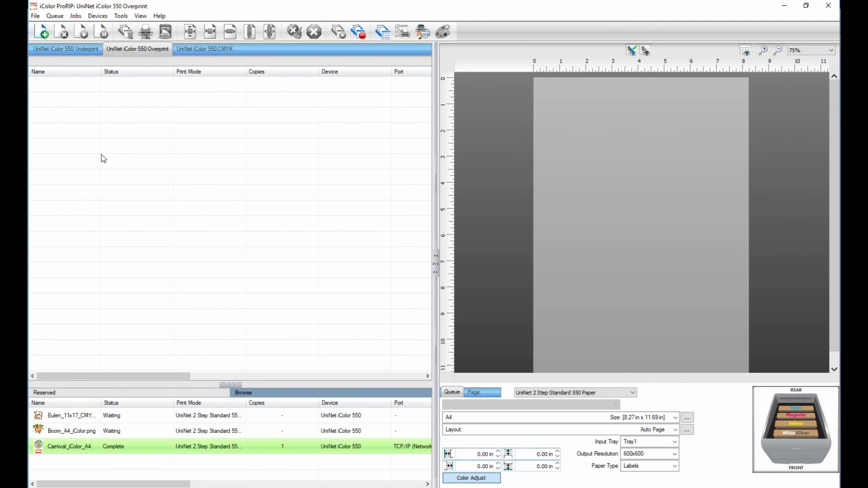
Step: Set the Overprint queue's Auto Clean Reserve period to 10 days in its properties, keeping job reserve enabled
{"action": "left_click", "coordinate": [55, 16]}
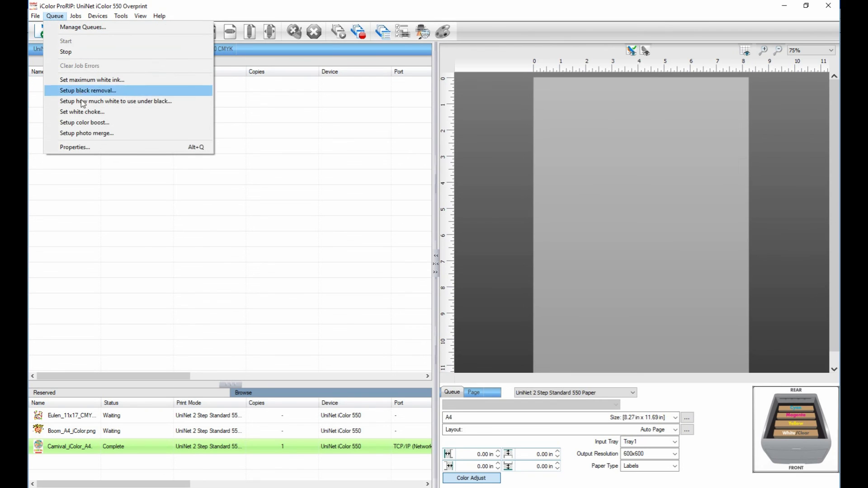
{"action": "left_click", "coordinate": [89, 143]}
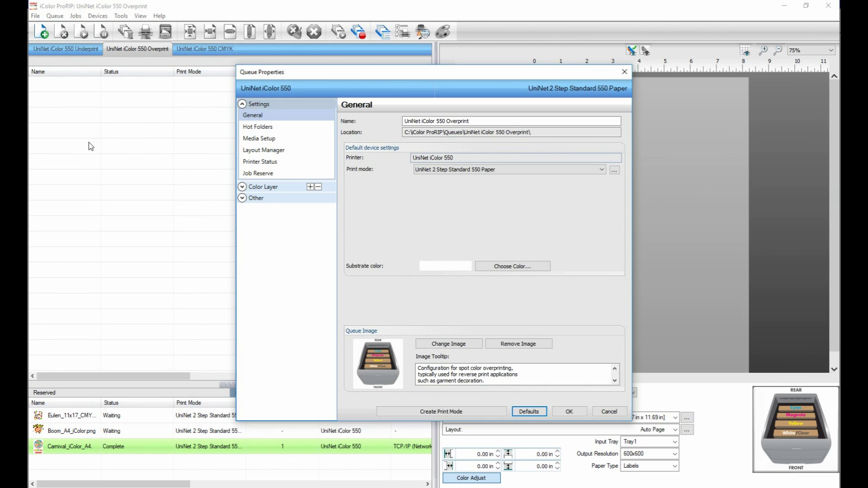
{"action": "left_click", "coordinate": [259, 175]}
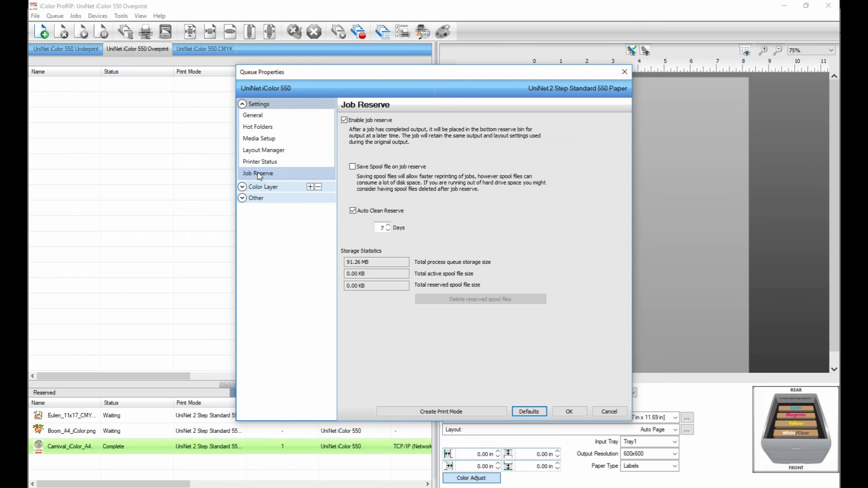
{"action": "left_click", "coordinate": [389, 226]}
{"action": "left_click", "coordinate": [389, 225]}
{"action": "left_click", "coordinate": [389, 226]}
{"action": "left_click", "coordinate": [346, 120]}
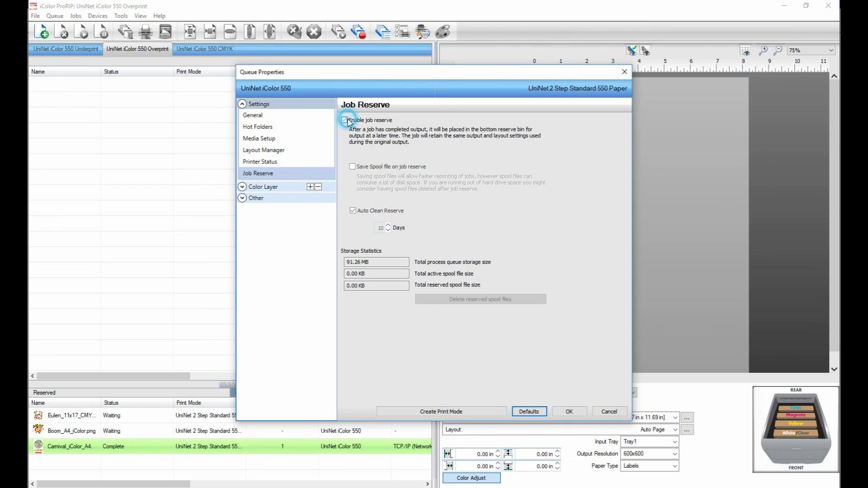
{"action": "left_click", "coordinate": [346, 121]}
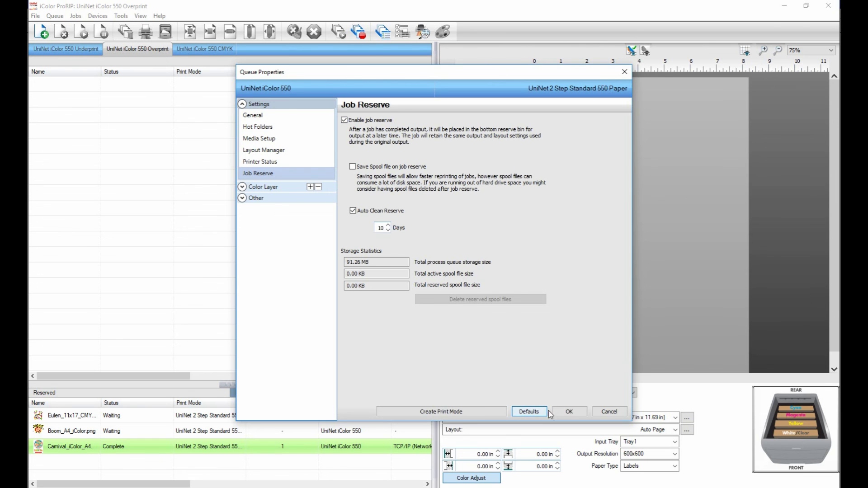
{"action": "left_click", "coordinate": [568, 412]}
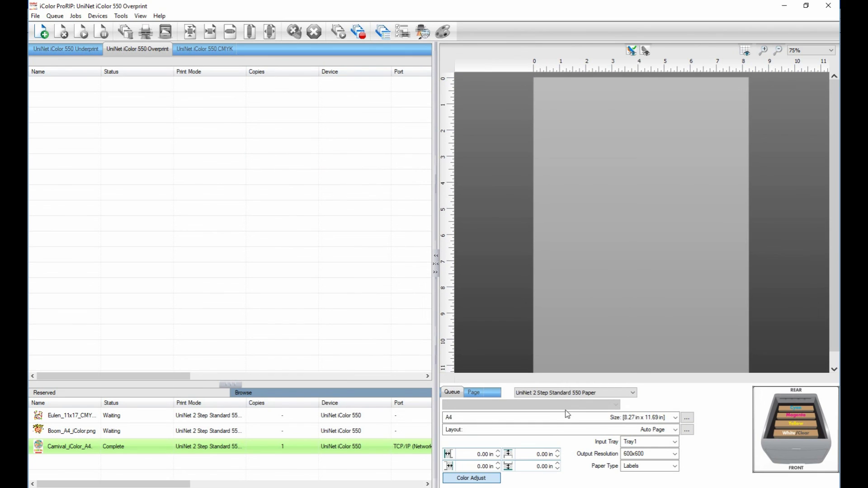
Step: Move the completed Carnival_iColor_A4 job from the reserved jobs back into the Overprint queue, and open it for editing
{"action": "left_click_drag", "start_coordinate": [81, 446], "coordinate": [103, 169]}
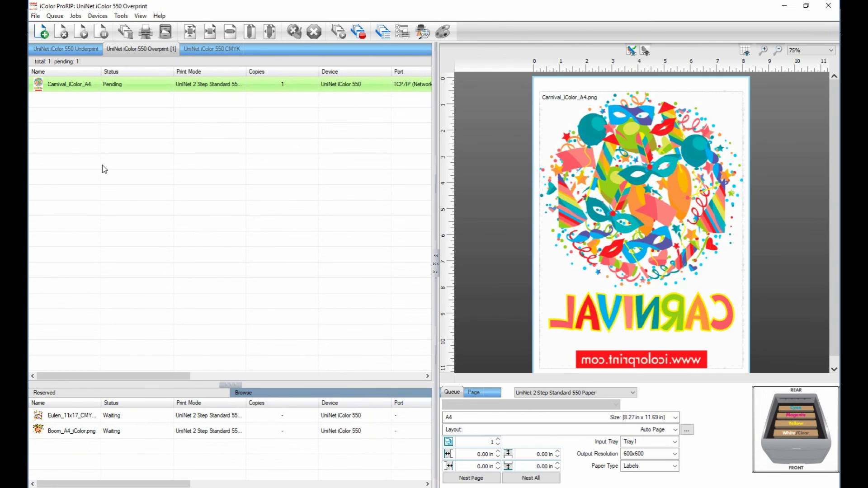
{"action": "left_click", "coordinate": [474, 392]}
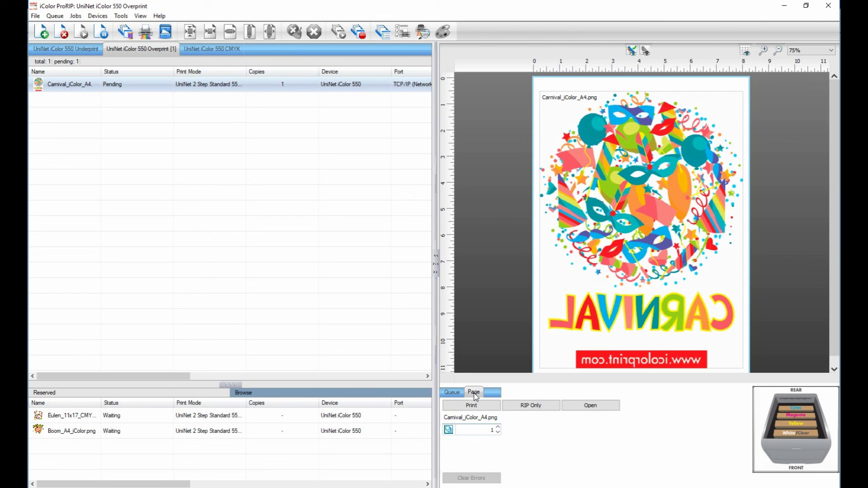
{"action": "left_click", "coordinate": [604, 408]}
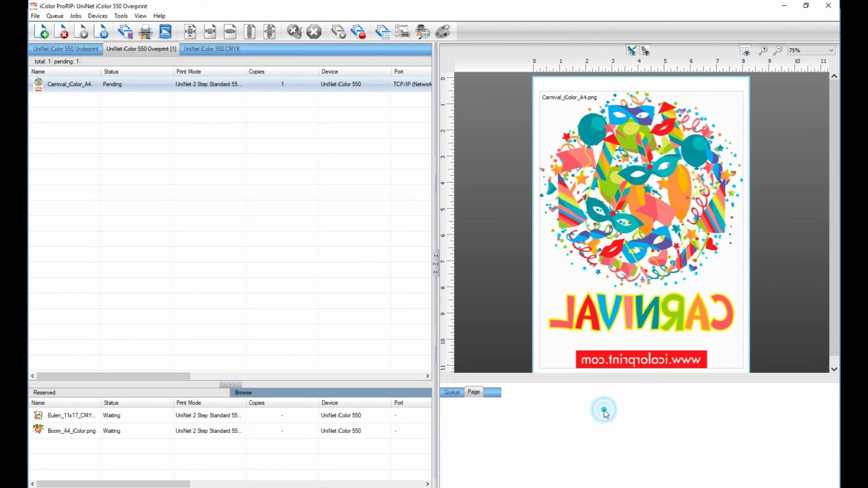